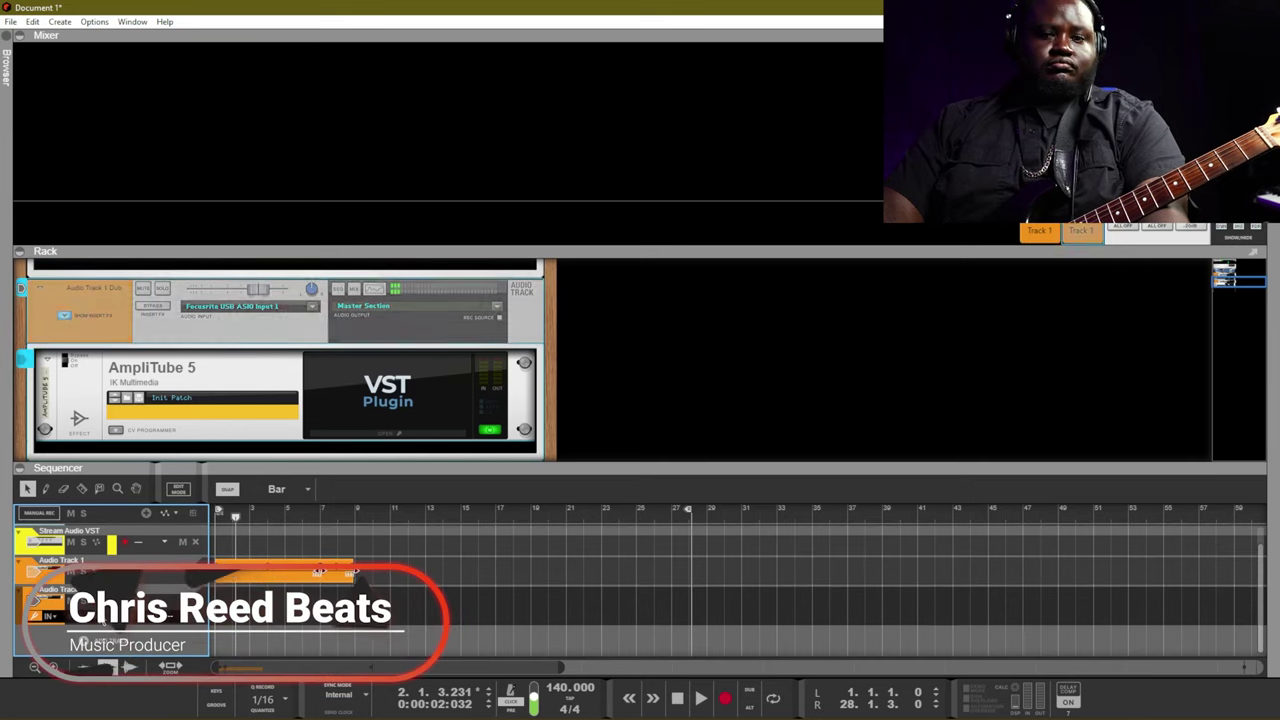
- Stop playback and return to the start of the song
{"action": "key", "text": "space"}
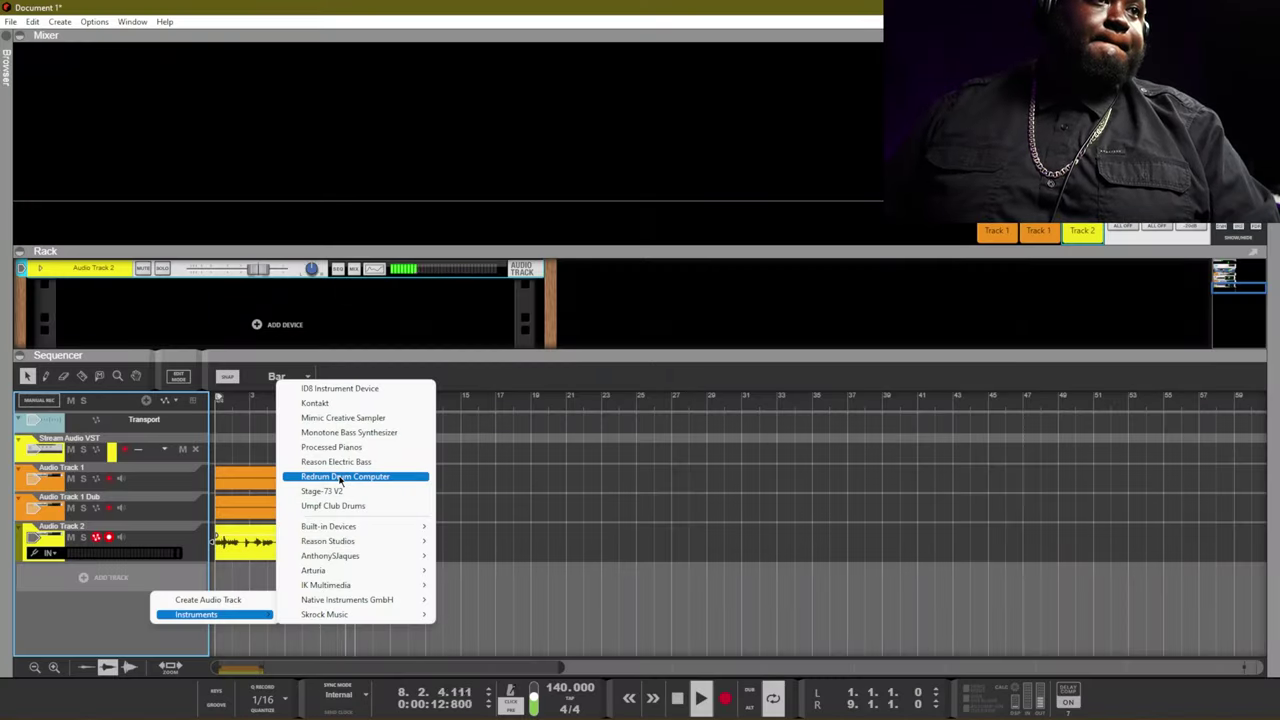
- Add a Redrum Drum Computer instrument track to the project
{"action": "left_click", "coordinate": [345, 476]}
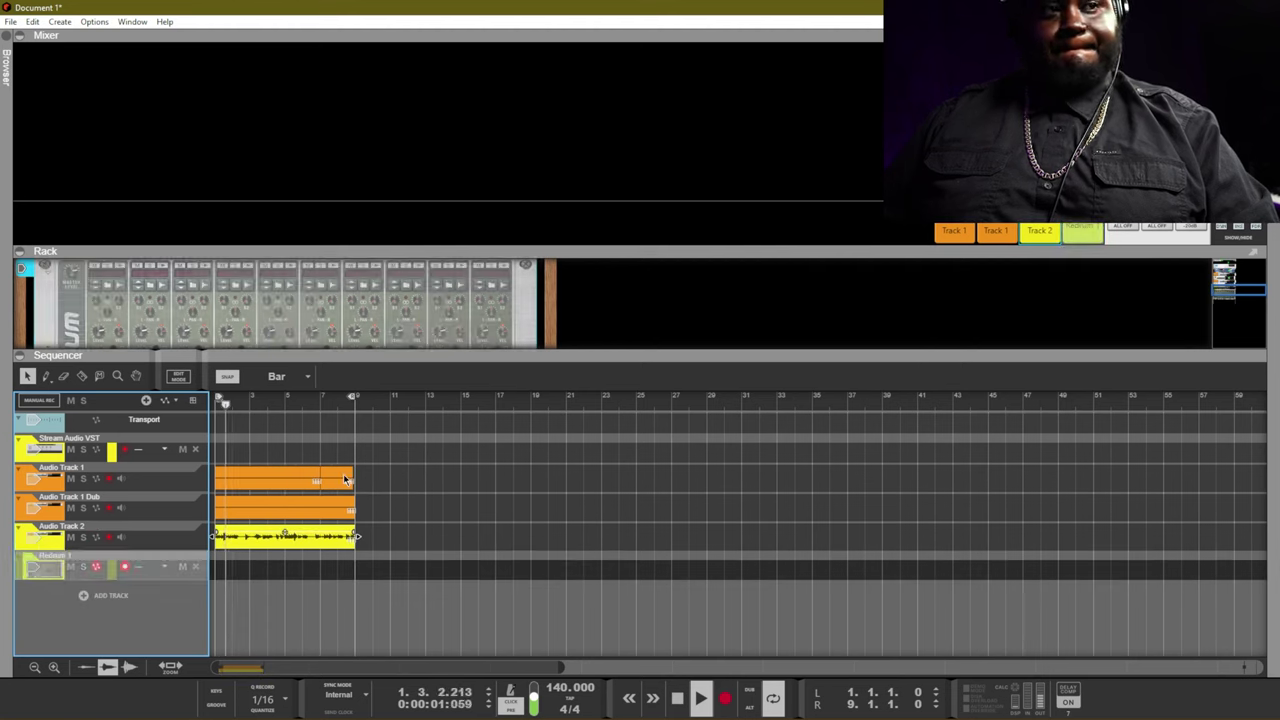
{"action": "left_click", "coordinate": [128, 595]}
{"action": "mouse_move", "coordinate": [208, 625]}
{"action": "left_click", "coordinate": [565, 516]}
- Bring the rack and browser into view and bring up the rack's device list
{"action": "key", "text": "F6"}
{"action": "key", "text": "F3"}
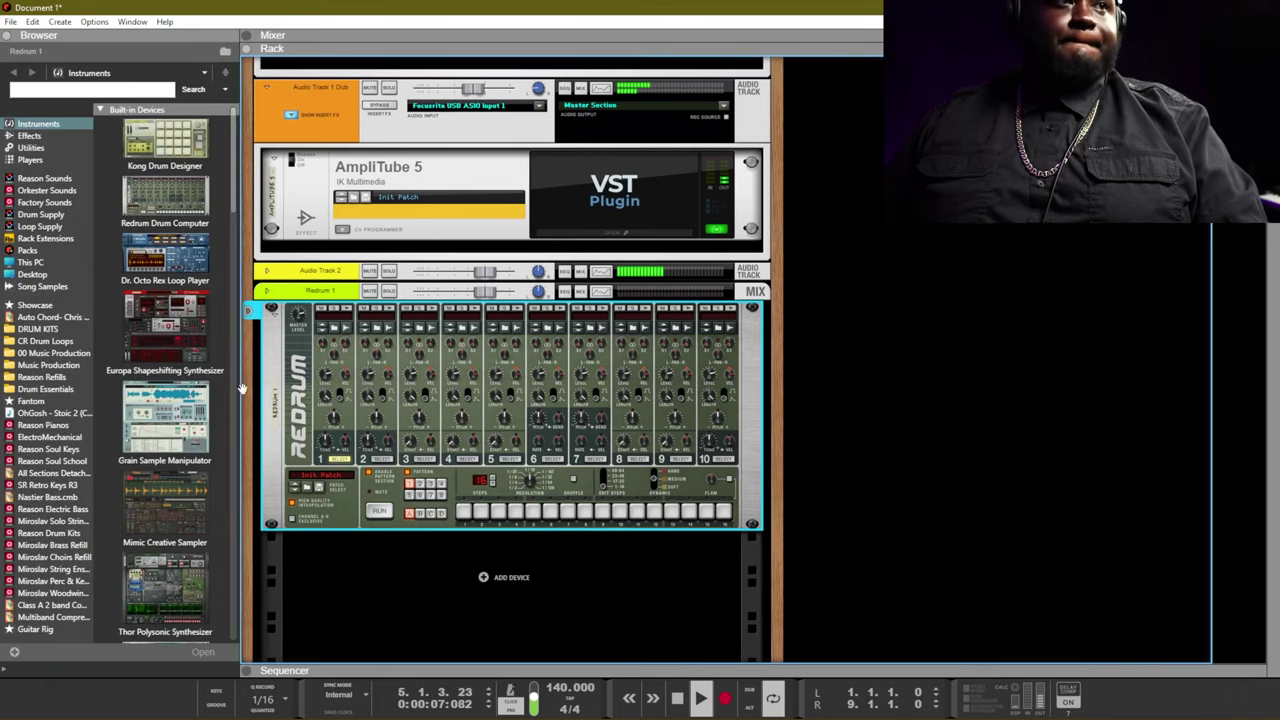
{"action": "left_click", "coordinate": [502, 577]}
{"action": "mouse_move", "coordinate": [589, 518]}
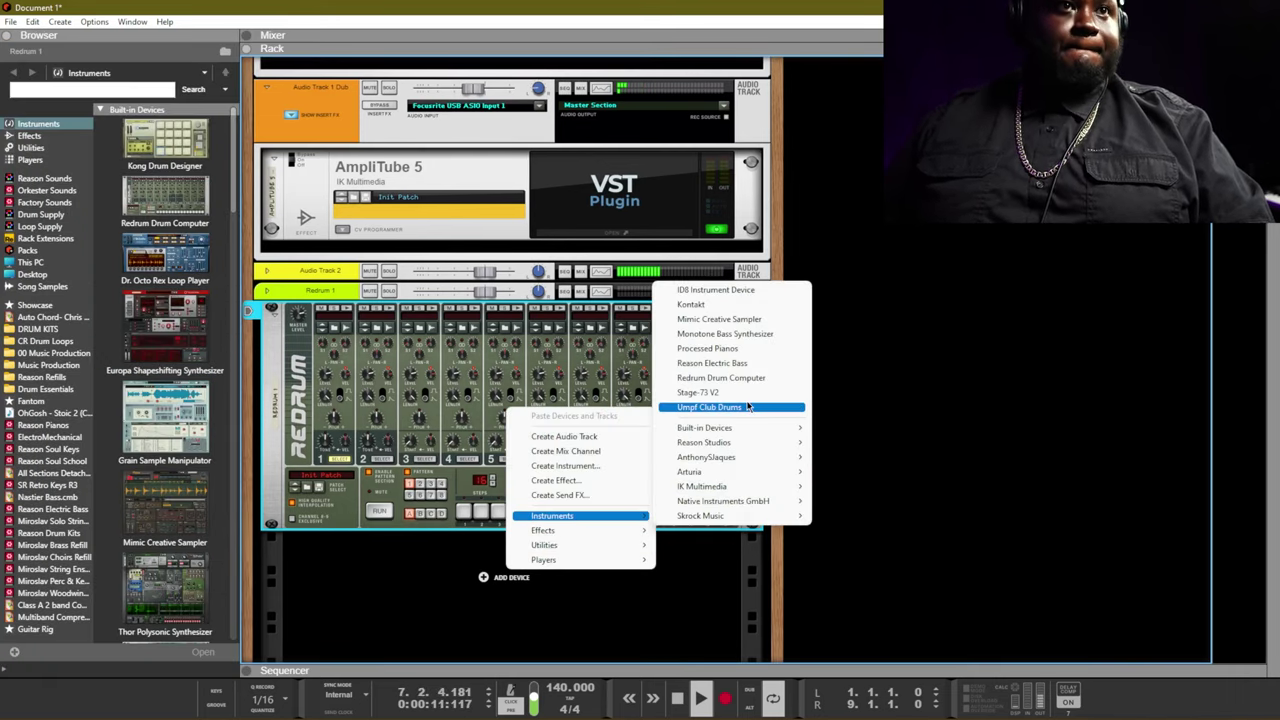
- Add a Mimic Creative Sampler and load the babyonbaby sample into it
{"action": "left_click", "coordinate": [733, 321]}
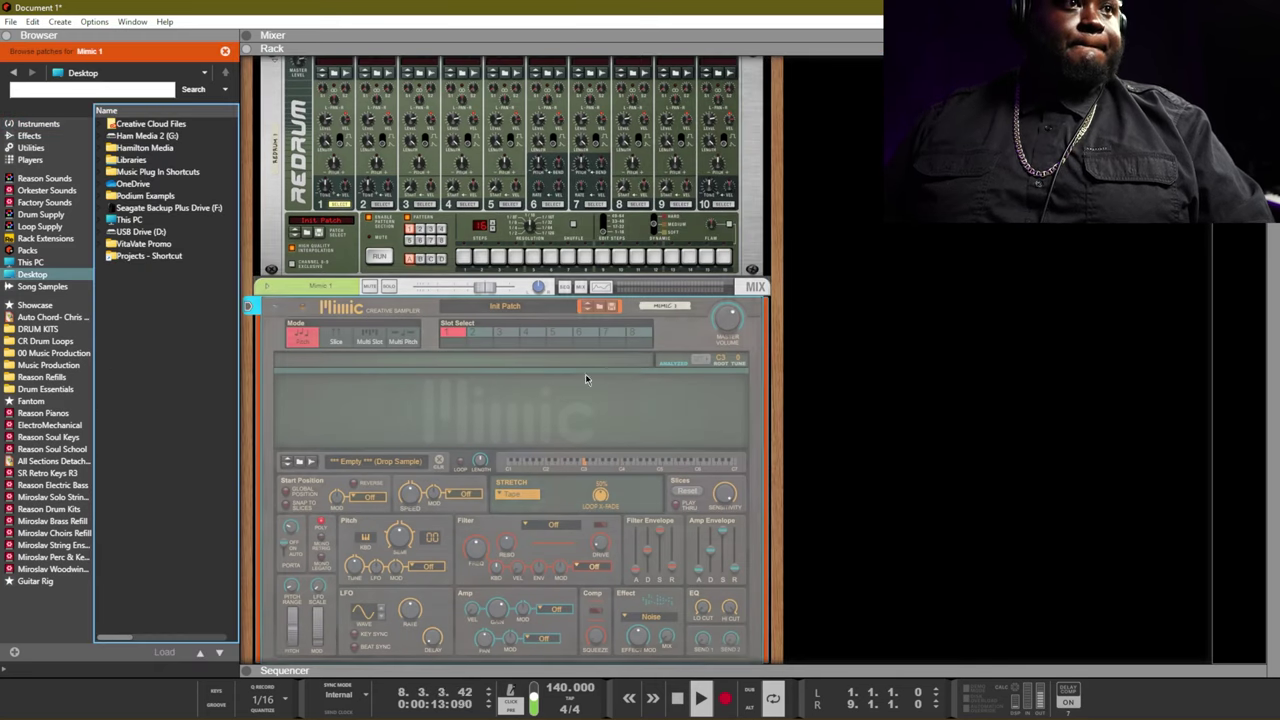
{"action": "left_click", "coordinate": [44, 330]}
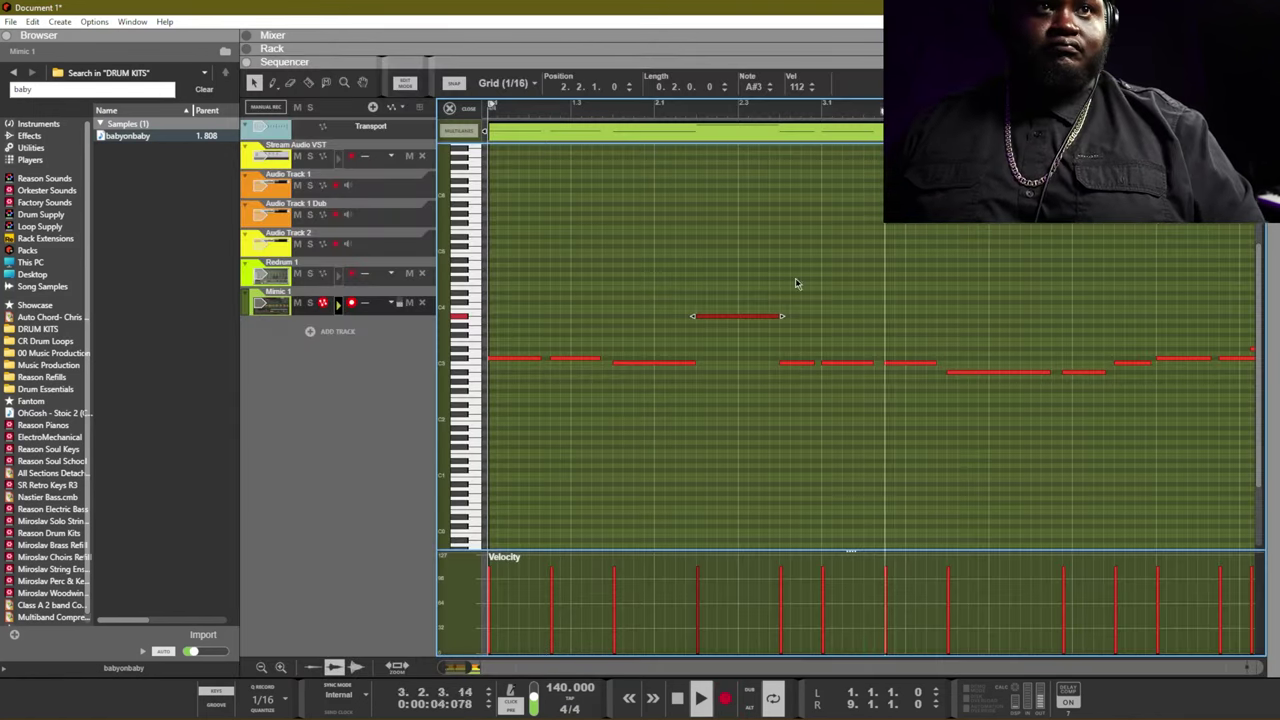
- Lower an 808 note one row, shorten notes, and copy a short note one step higher
{"action": "left_click_drag", "start_coordinate": [757, 314], "coordinate": [796, 372]}
{"action": "left_click_drag", "start_coordinate": [1082, 372], "coordinate": [1022, 372]}
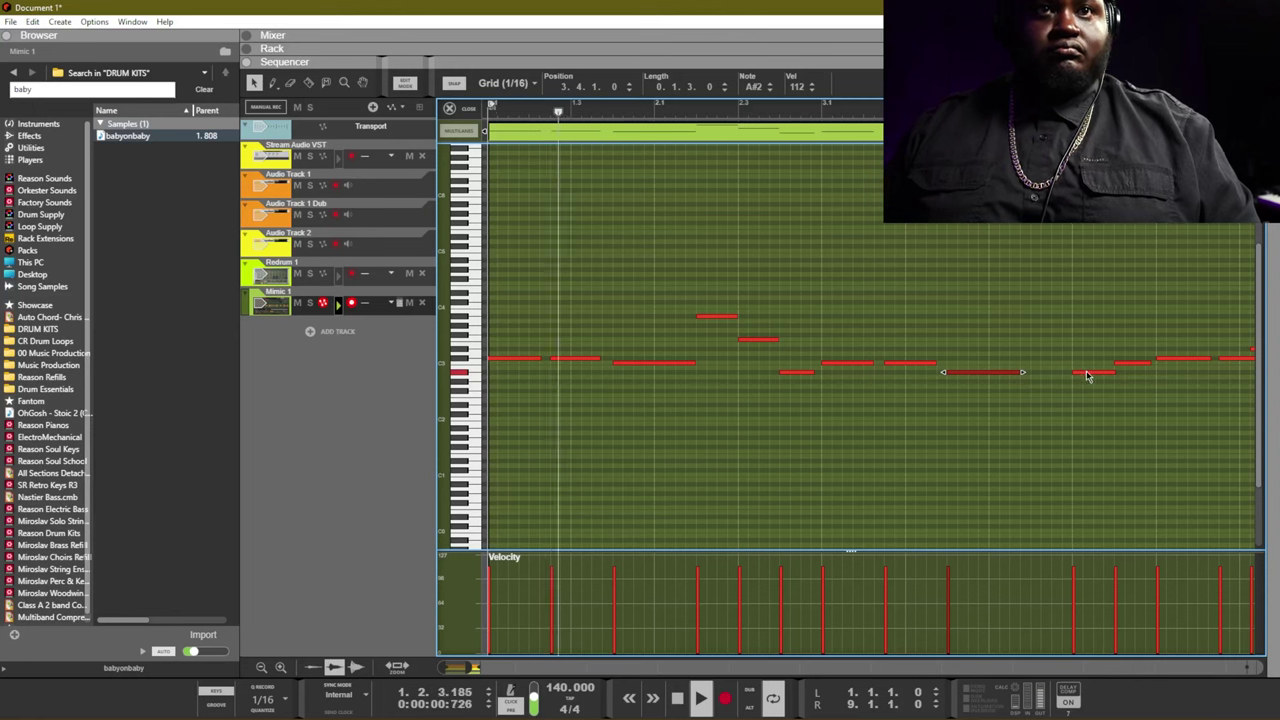
{"action": "left_click_drag", "start_coordinate": [790, 373], "coordinate": [1036, 378]}
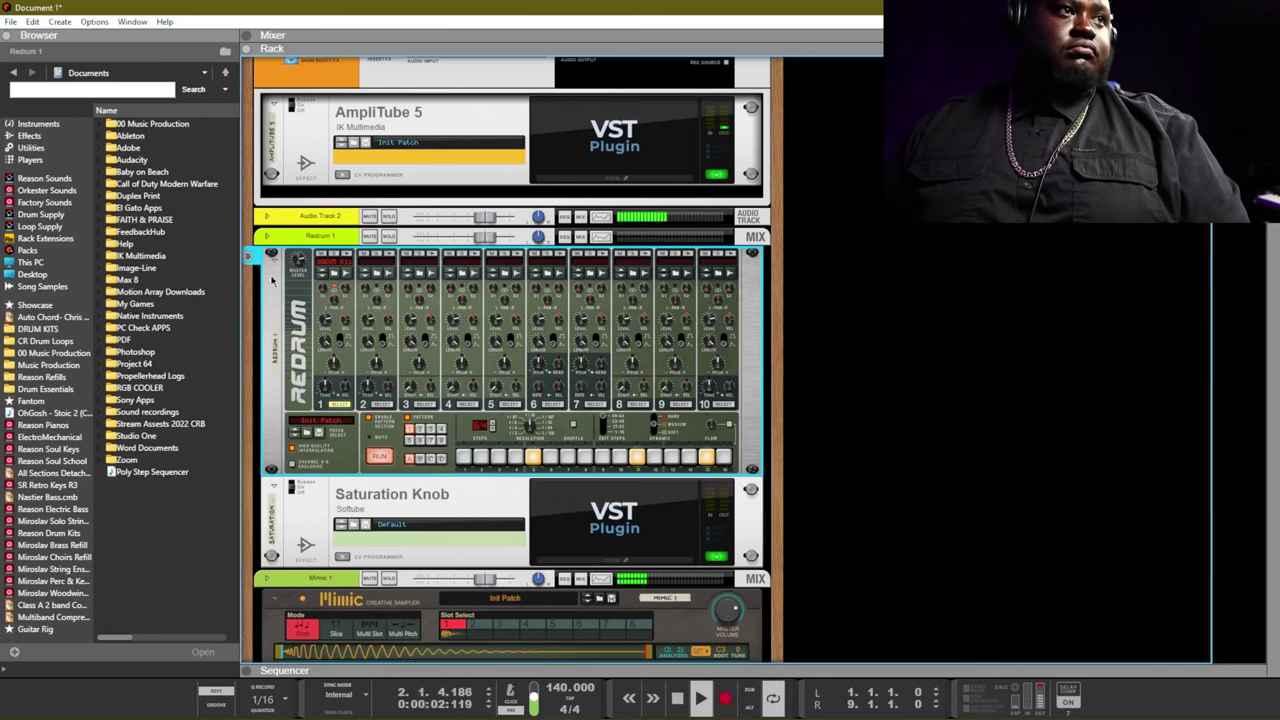
- Insert a Redrum drum computer into the rack
{"action": "scroll", "coordinate": [592, 468], "scroll_direction": "down", "scroll_amount": 5}
{"action": "right_click", "coordinate": [508, 572]}
{"action": "mouse_move", "coordinate": [585, 520]}
{"action": "left_click", "coordinate": [700, 462]}
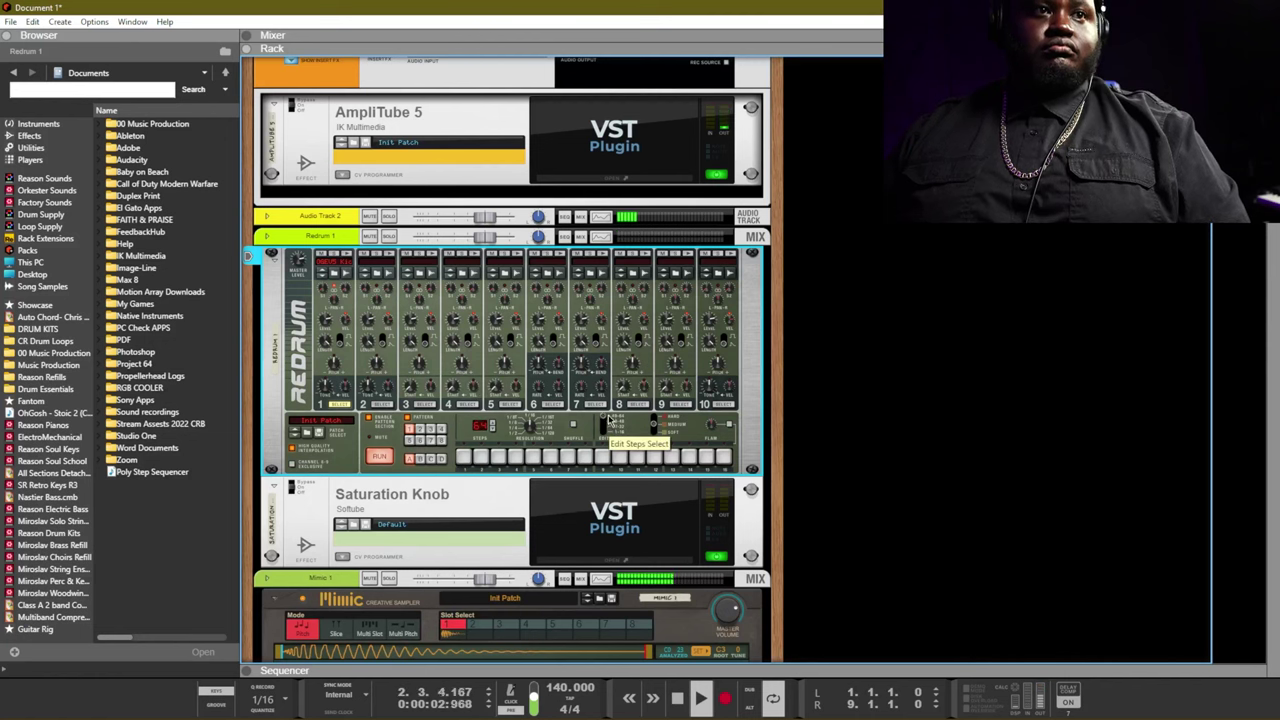
- Program the Redrum kick pattern with steps 5 and 14 switched on
{"action": "left_click", "coordinate": [570, 458]}
{"action": "left_click", "coordinate": [567, 458]}
{"action": "left_click", "coordinate": [533, 458]}
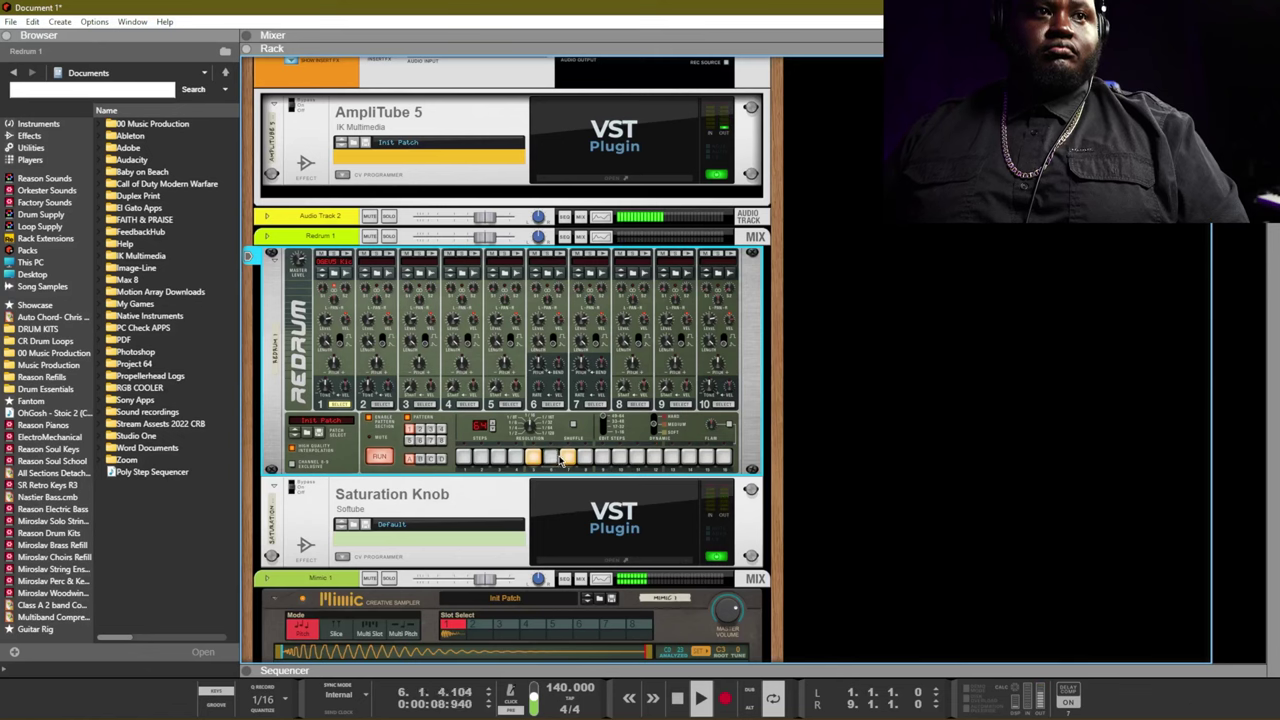
{"action": "left_click", "coordinate": [601, 427]}
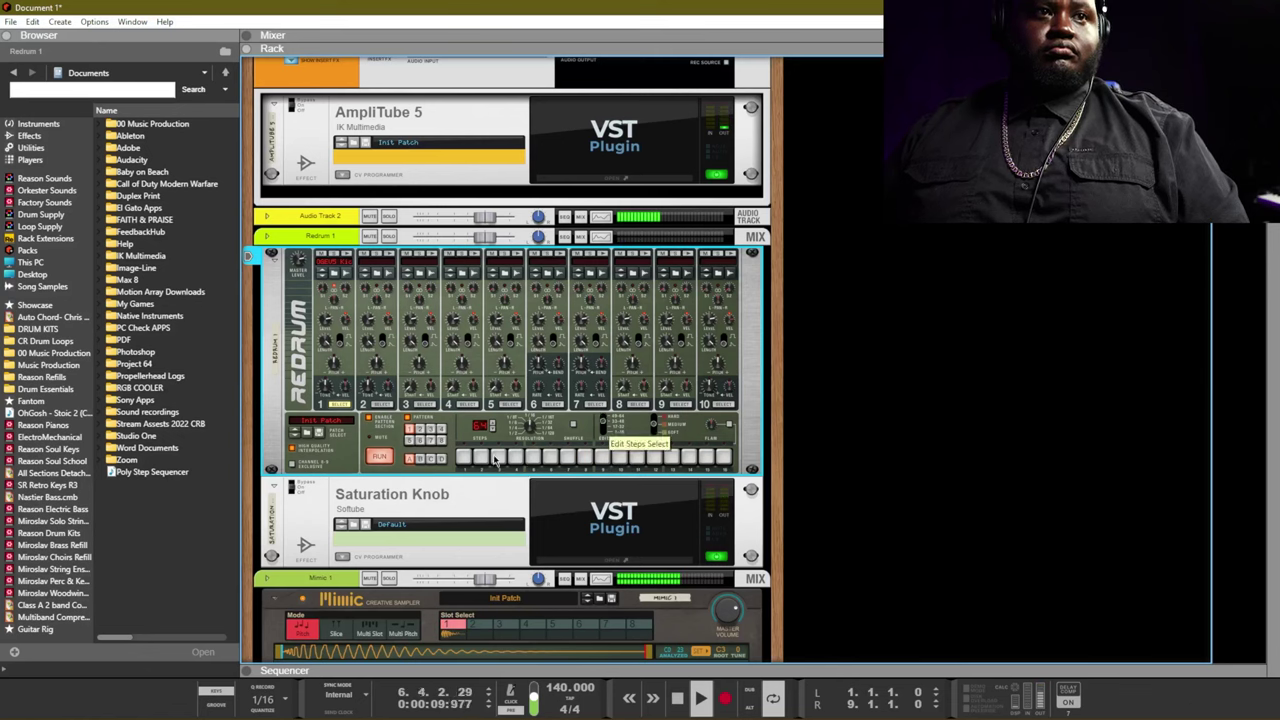
{"action": "left_click", "coordinate": [608, 427]}
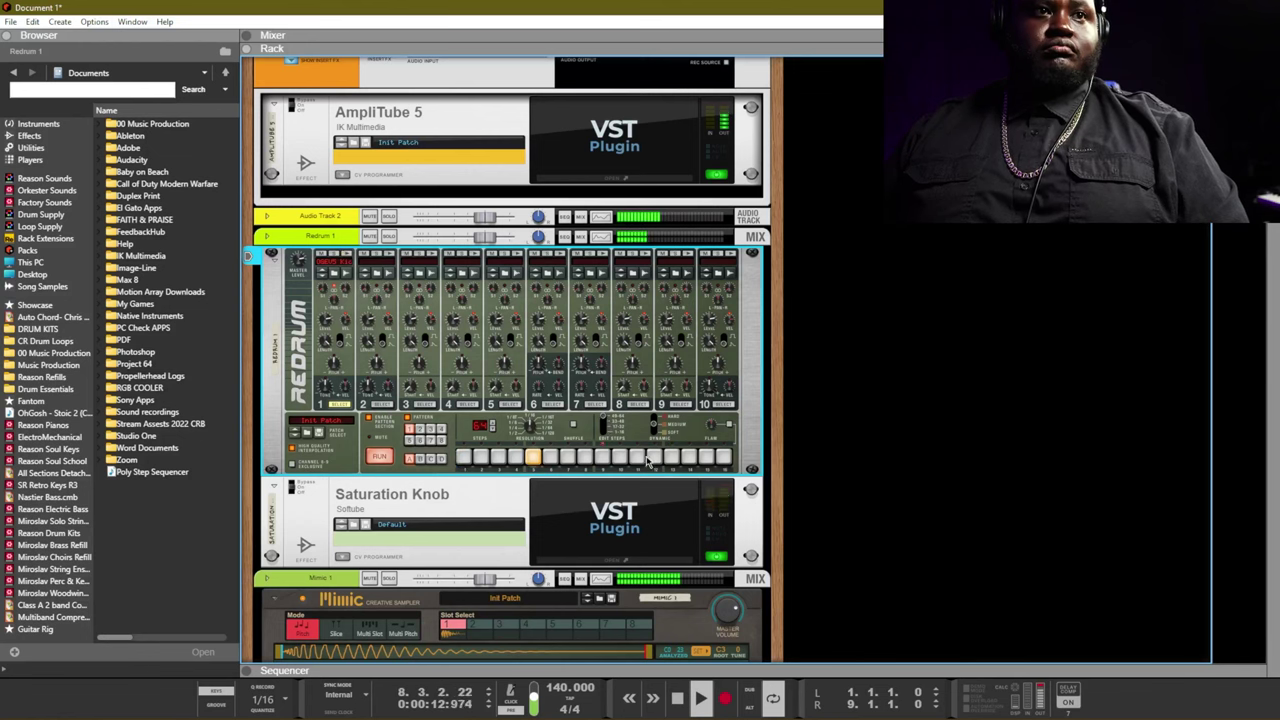
{"action": "left_click", "coordinate": [690, 458]}
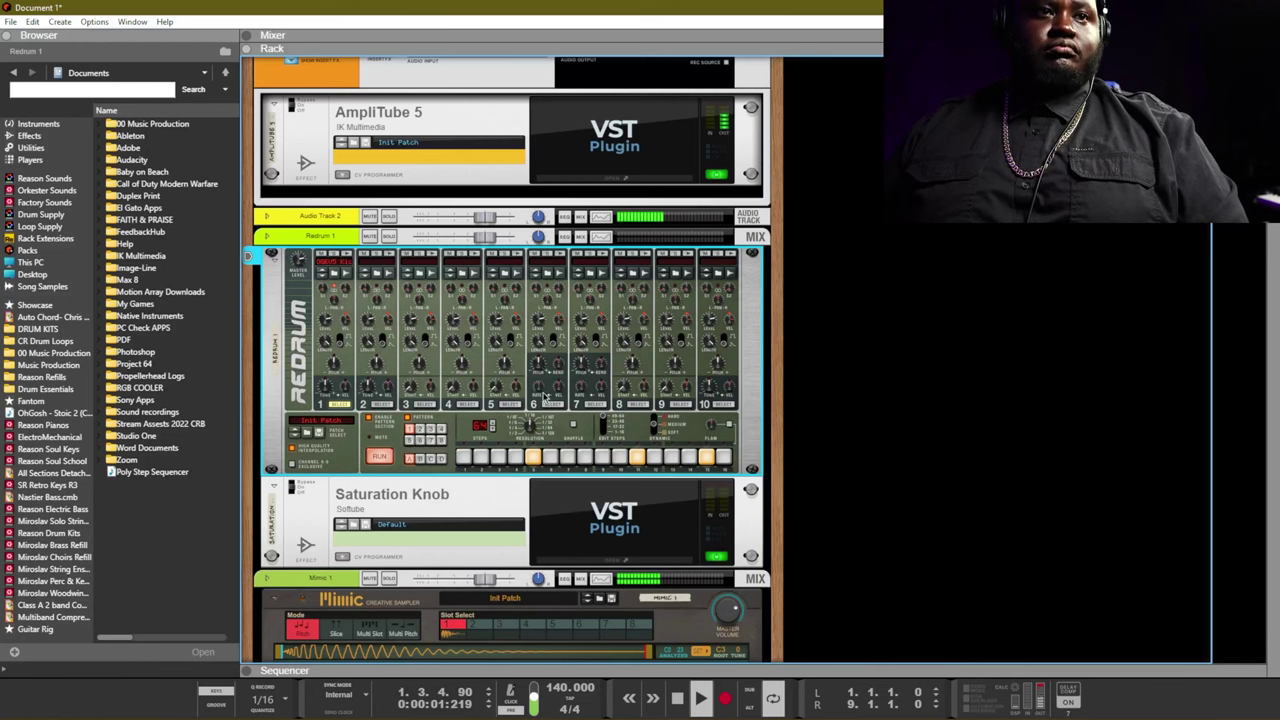
- Add another Mimic Creative Sampler to the rack
{"action": "scroll", "coordinate": [515, 568], "scroll_direction": "down", "scroll_amount": 5}
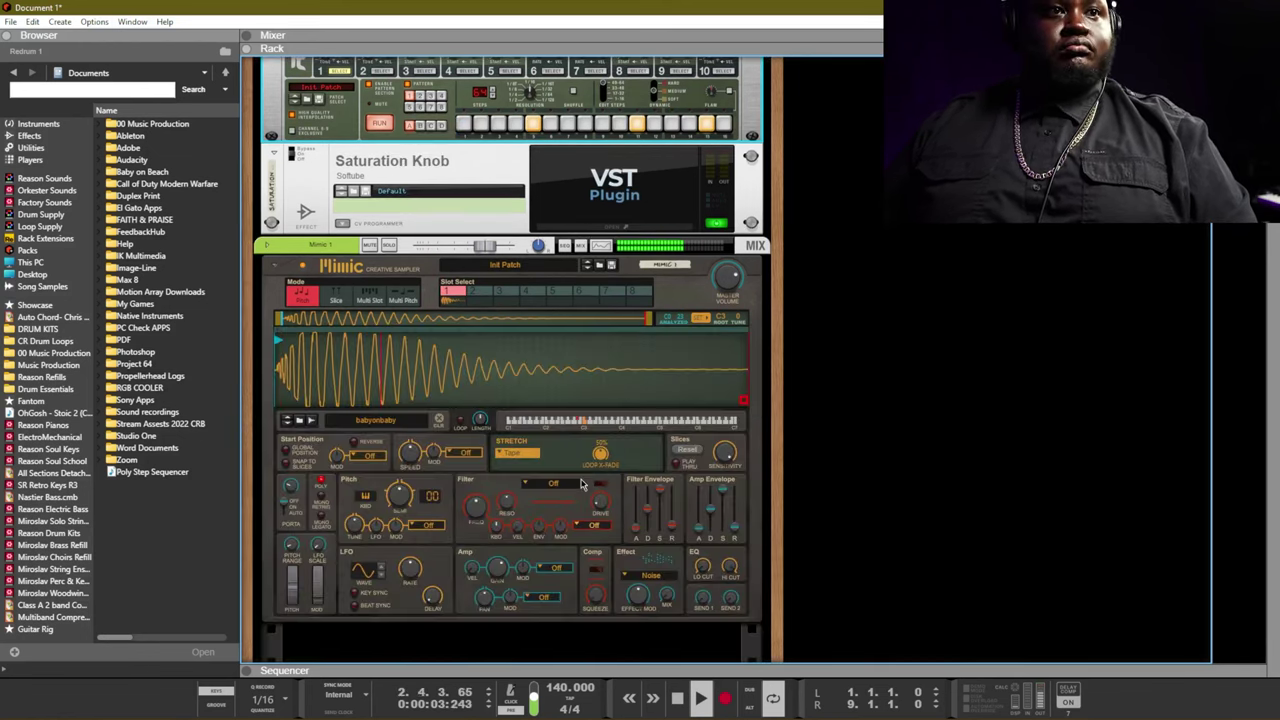
{"action": "right_click", "coordinate": [515, 568]}
{"action": "mouse_move", "coordinate": [610, 520]}
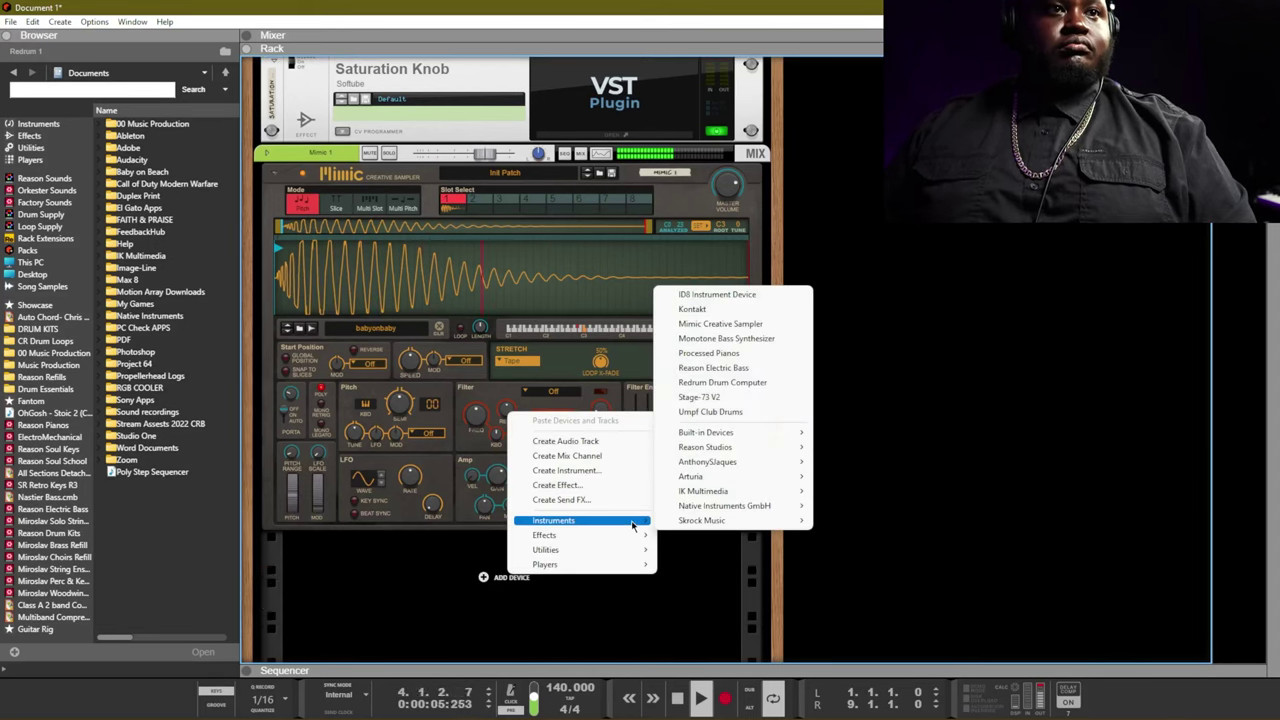
{"action": "left_click", "coordinate": [725, 323]}
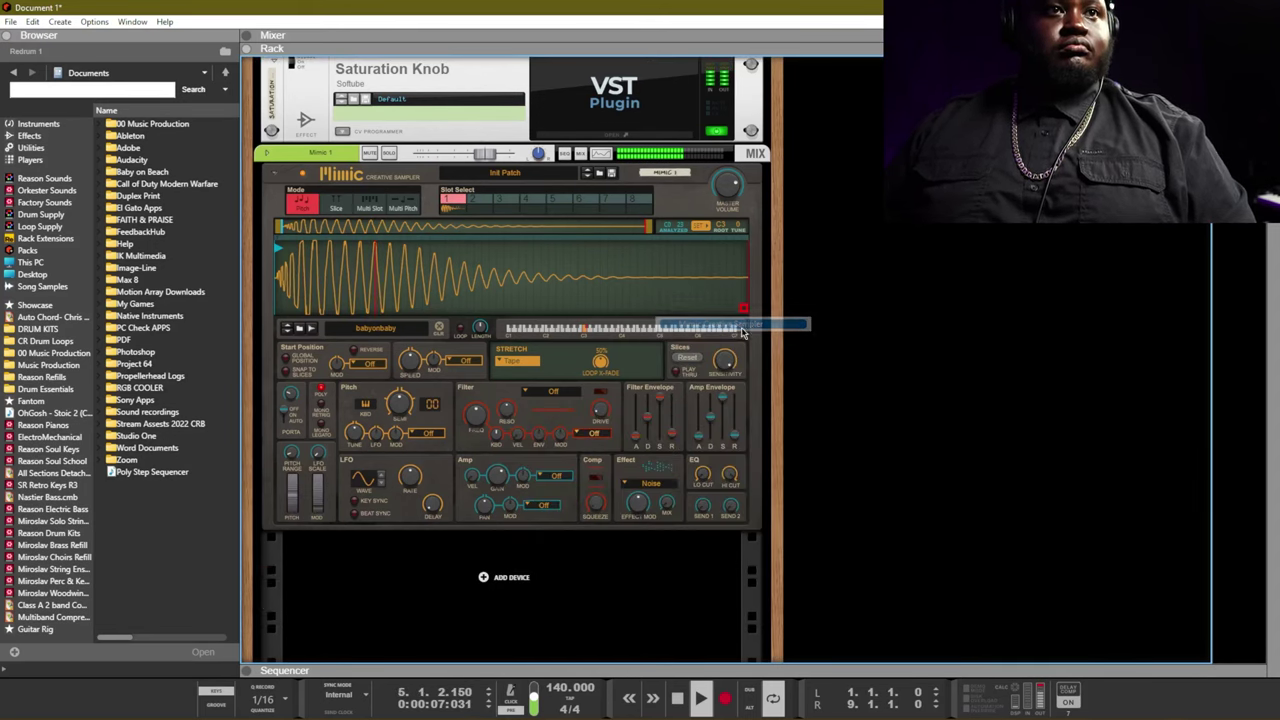
- Browse to DRUM KITS > Oh Gosh Essentials DrumKit Vol. 3 > Hi Hats + Ophats
{"action": "left_click", "coordinate": [50, 353]}
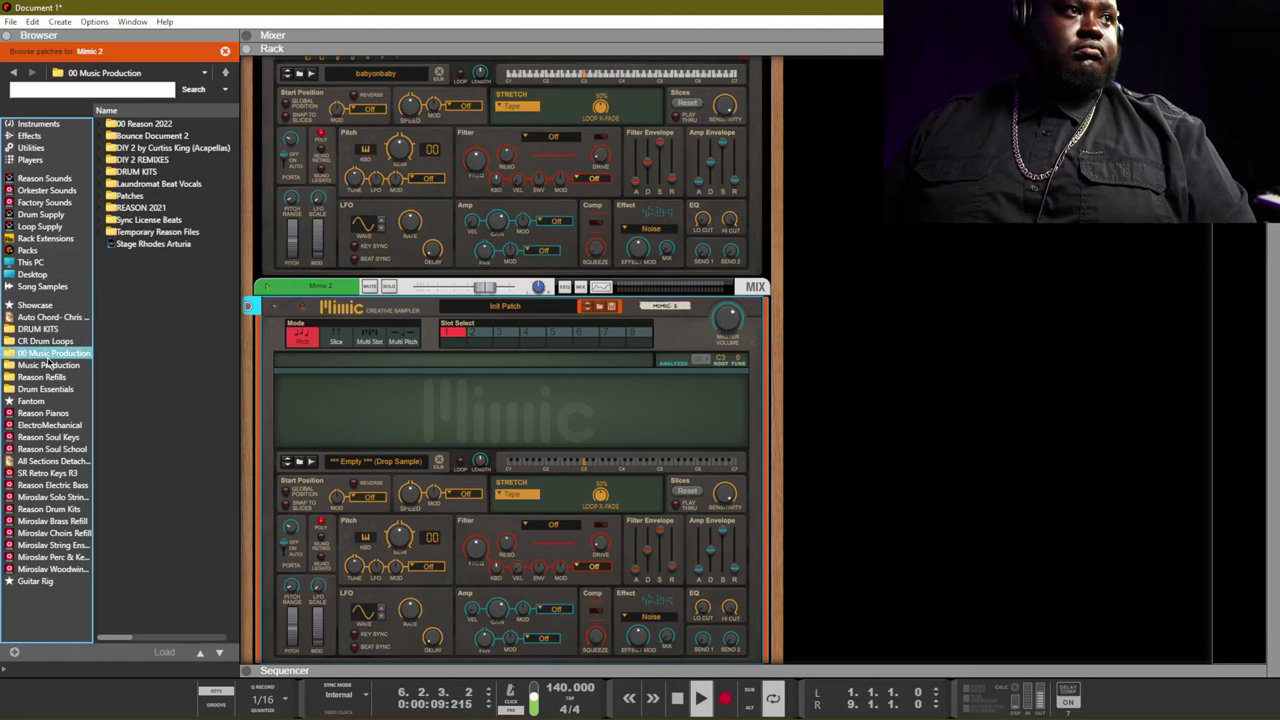
{"action": "double_click", "coordinate": [150, 172]}
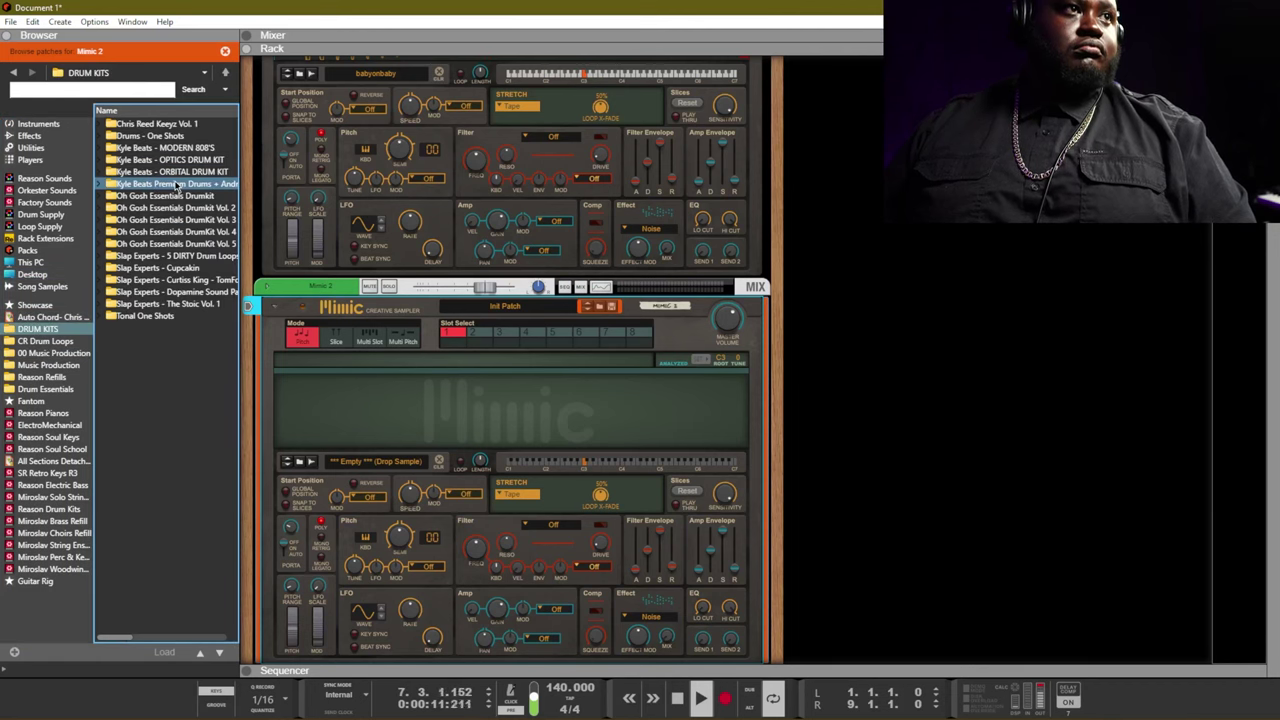
{"action": "double_click", "coordinate": [186, 222]}
{"action": "double_click", "coordinate": [160, 164]}
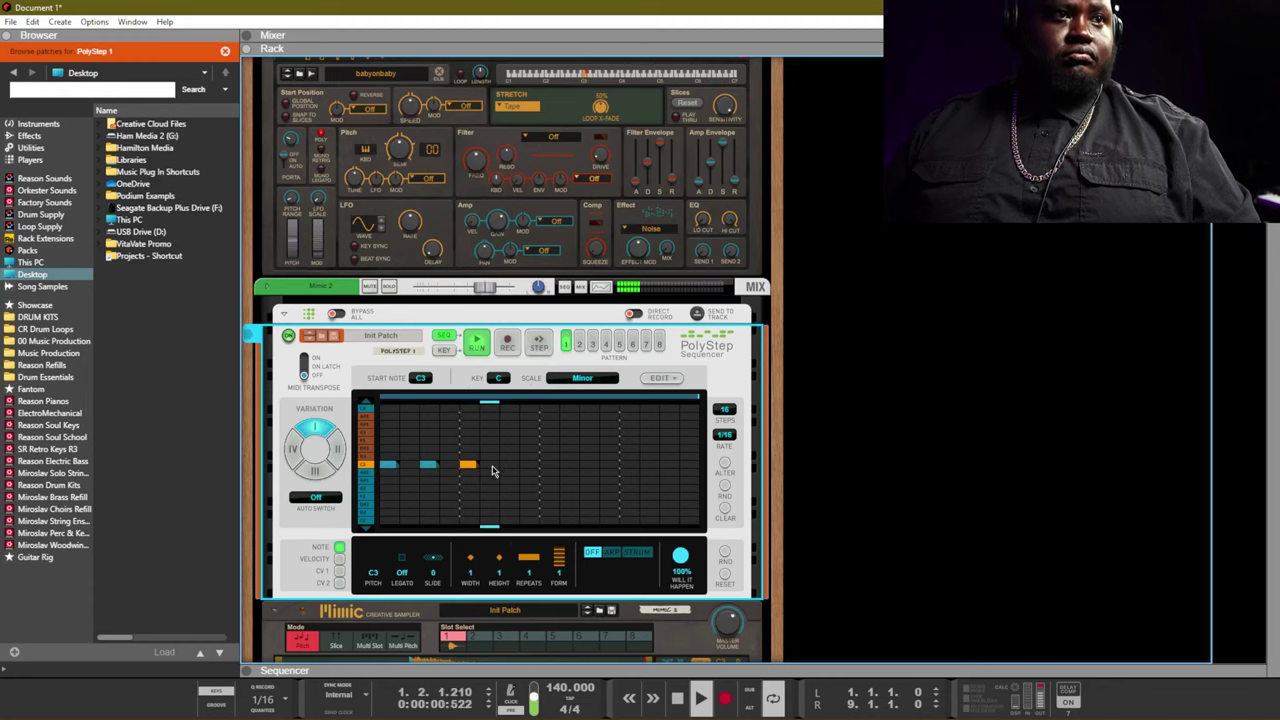
- Draw single-step hi-hat notes on the PolyStep grid
{"action": "left_click_drag", "start_coordinate": [486, 466], "coordinate": [512, 470]}
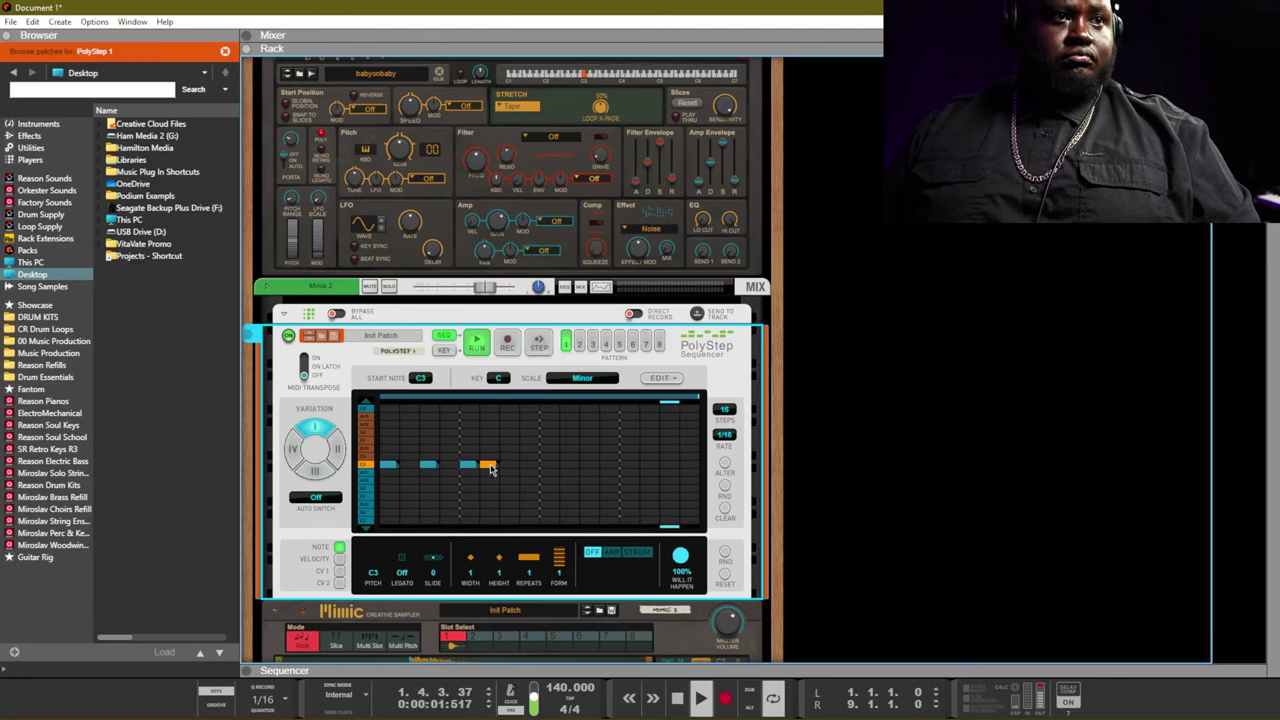
{"action": "left_click", "coordinate": [490, 466]}
{"action": "left_click", "coordinate": [548, 467]}
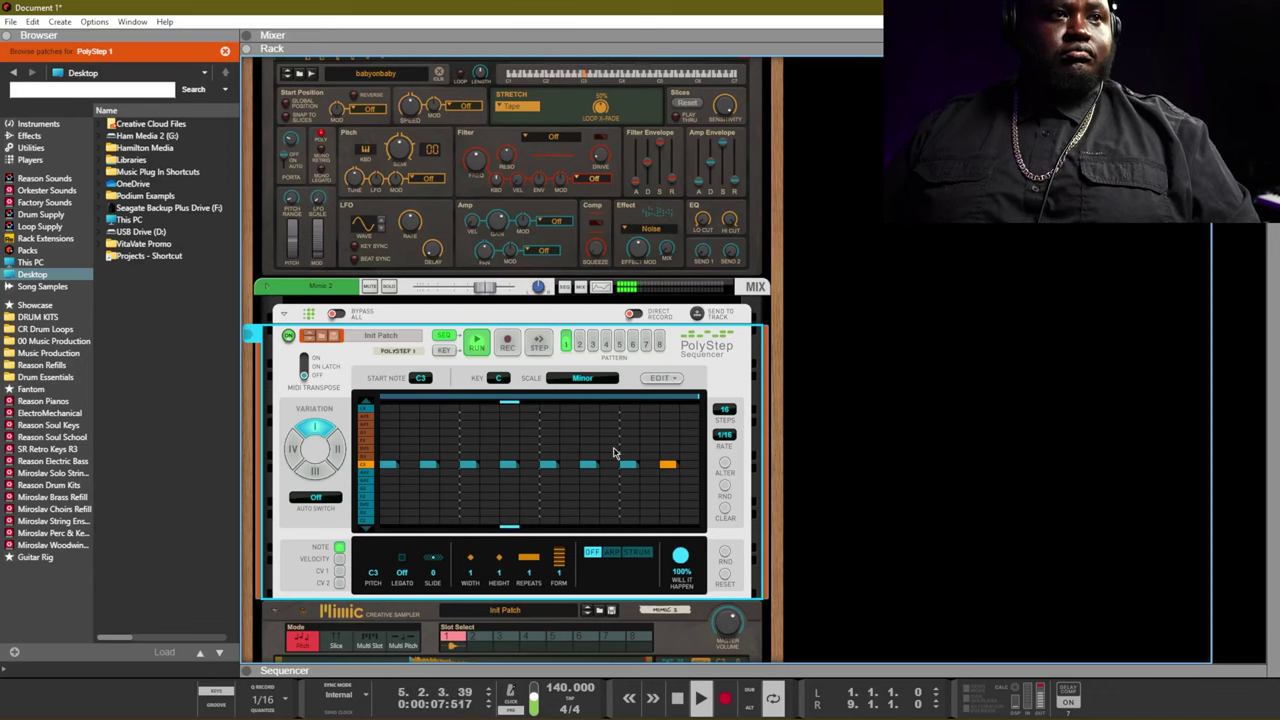
{"action": "left_click", "coordinate": [541, 484]}
- Duplicate the pattern to all variations and select variation III
{"action": "left_click", "coordinate": [659, 378]}
{"action": "left_click", "coordinate": [693, 388]}
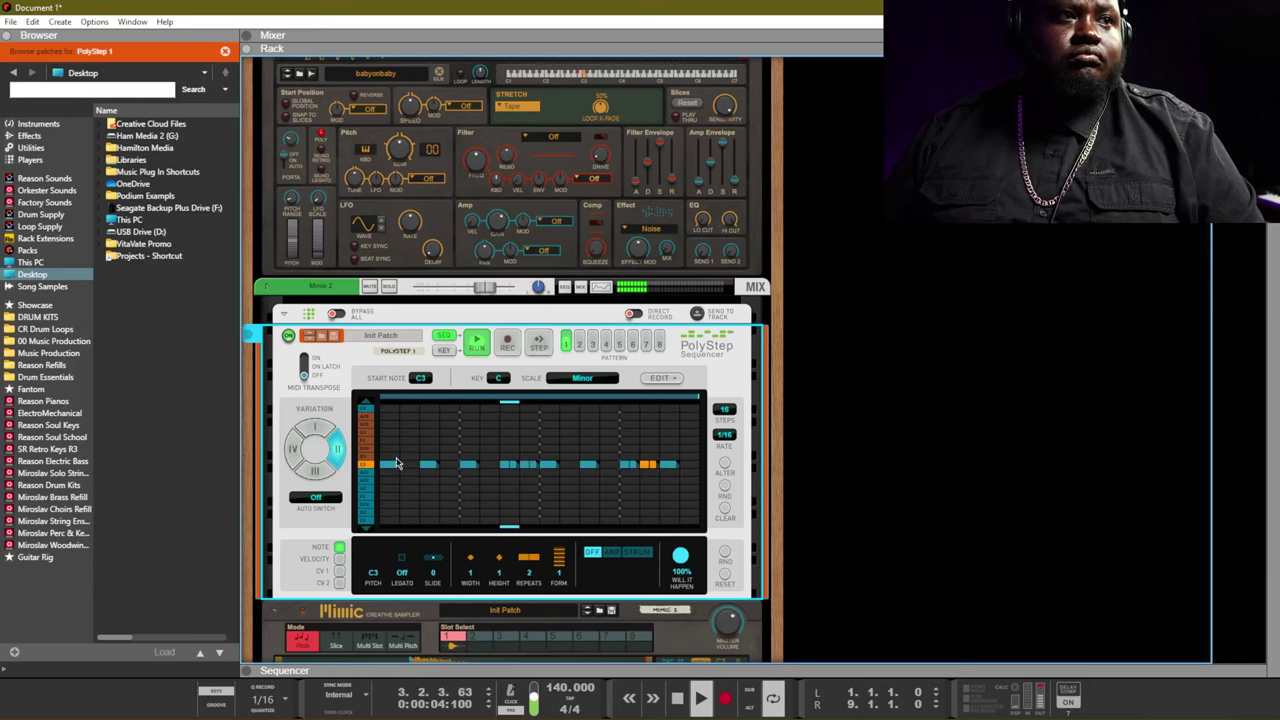
{"action": "left_click", "coordinate": [312, 474]}
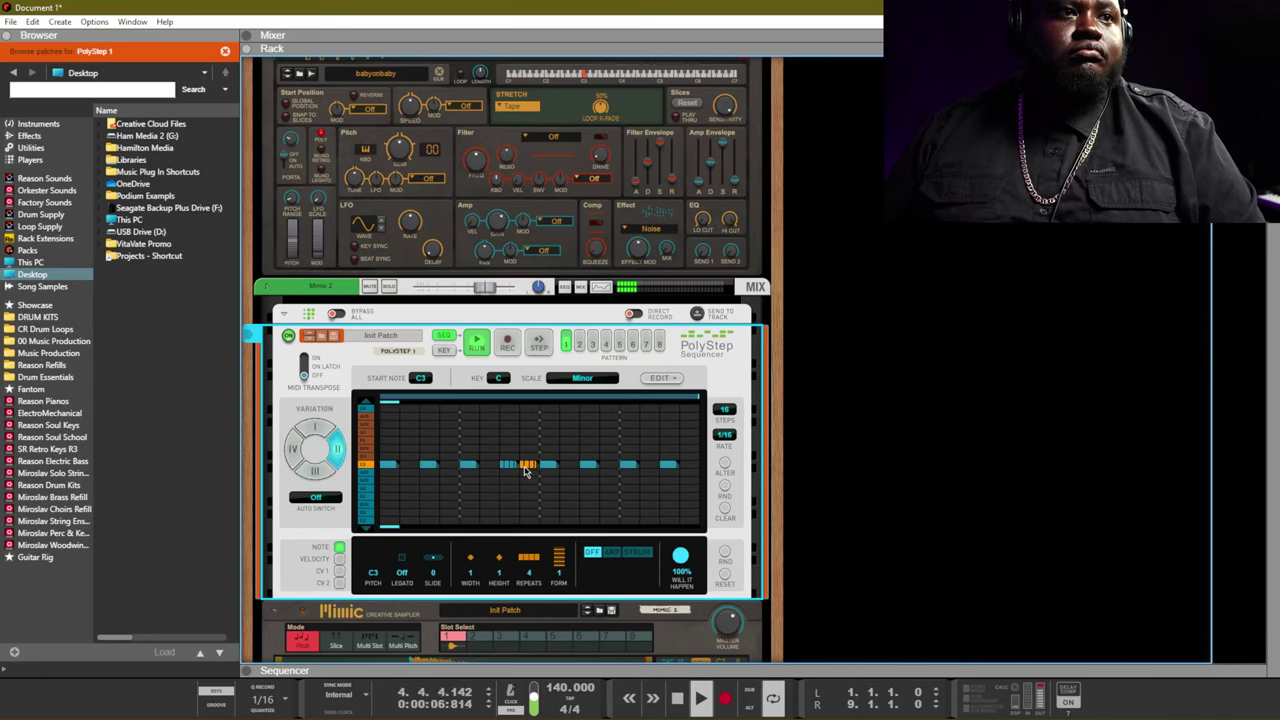
{"action": "left_click", "coordinate": [308, 474]}
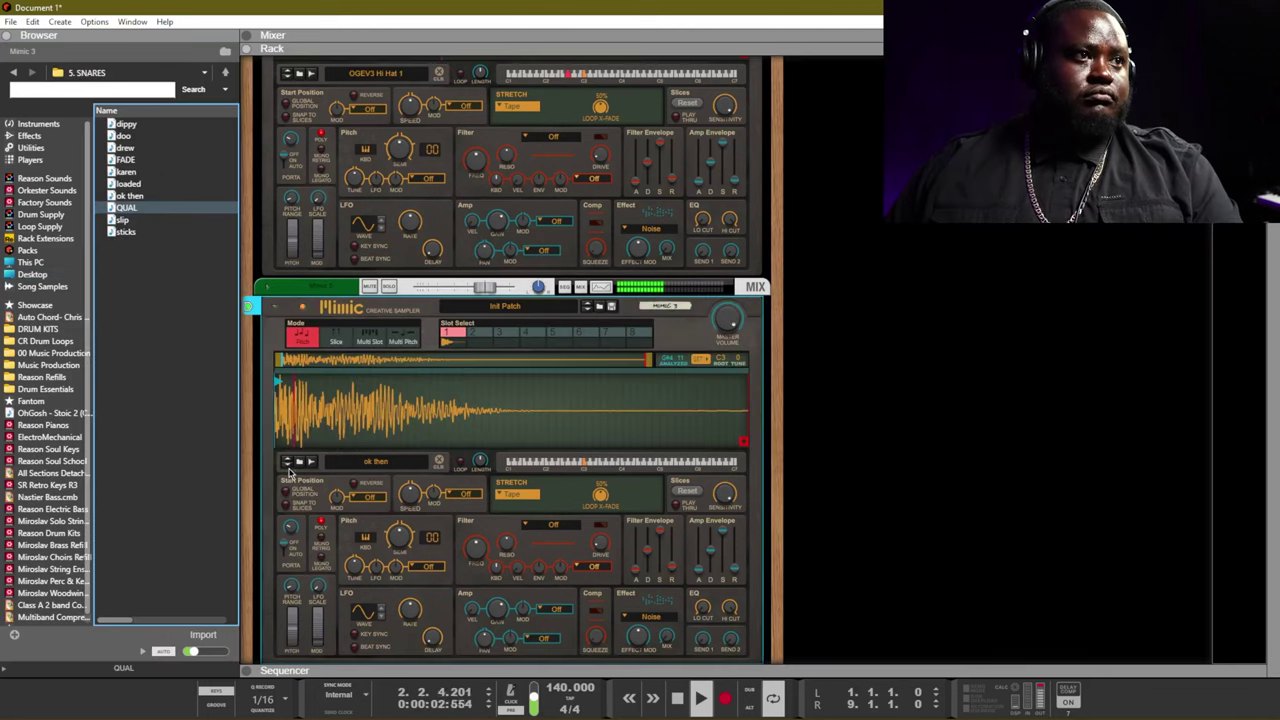
- Choose the slip snare sample and raise the EQ low cut to 4.00 kHz
{"action": "left_click", "coordinate": [287, 462]}
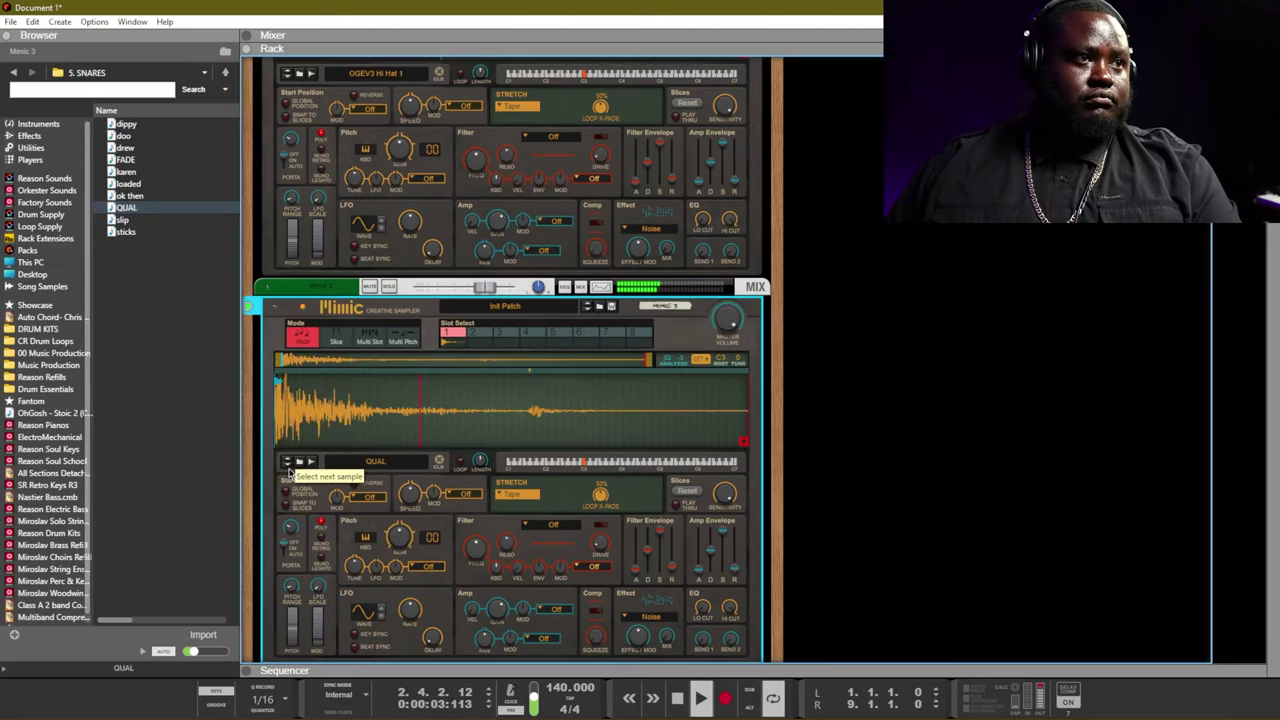
{"action": "left_click", "coordinate": [287, 462]}
{"action": "left_click", "coordinate": [287, 462]}
{"action": "left_click", "coordinate": [287, 462]}
{"action": "left_click", "coordinate": [287, 462]}
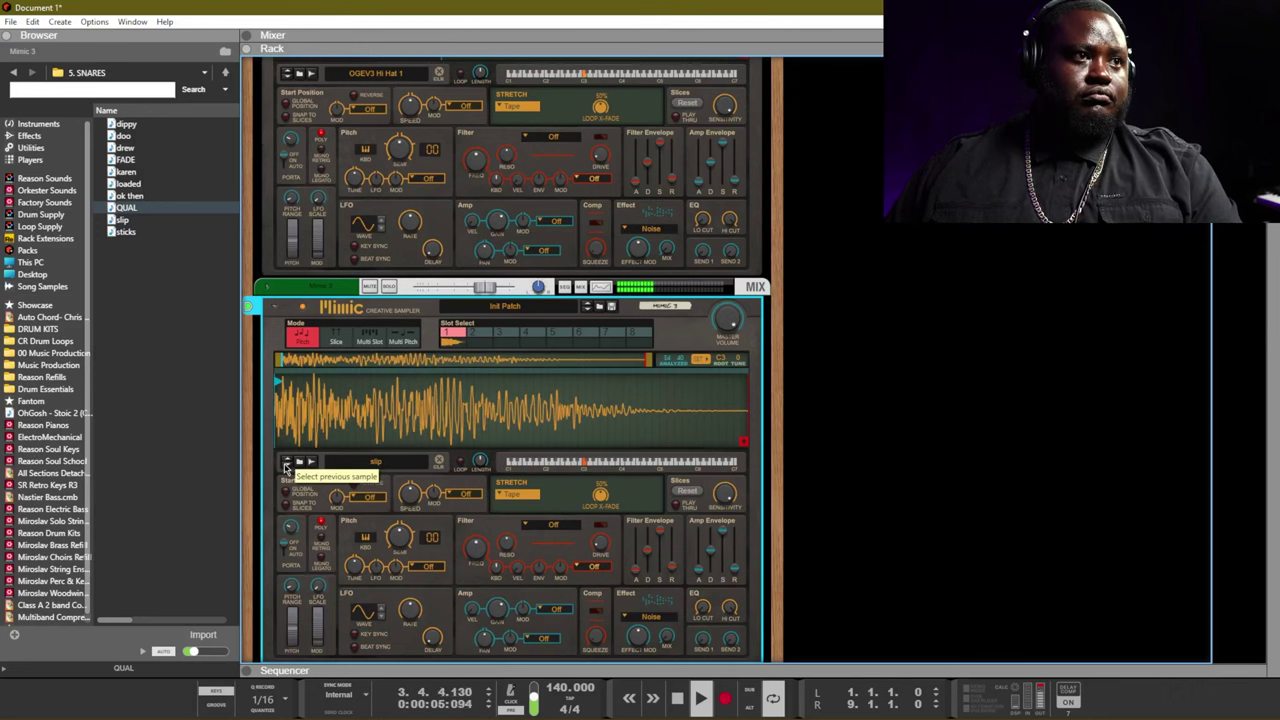
{"action": "left_click", "coordinate": [287, 462]}
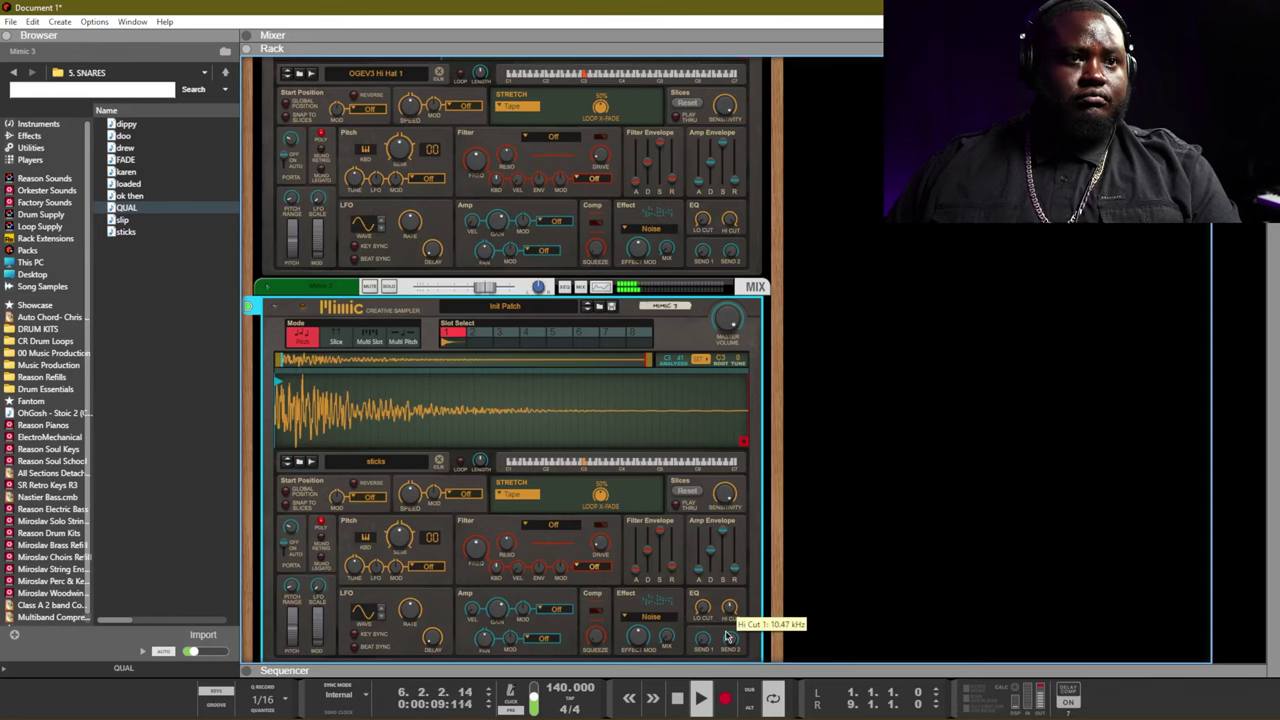
{"action": "left_click_drag", "start_coordinate": [702, 612], "coordinate": [706, 563]}
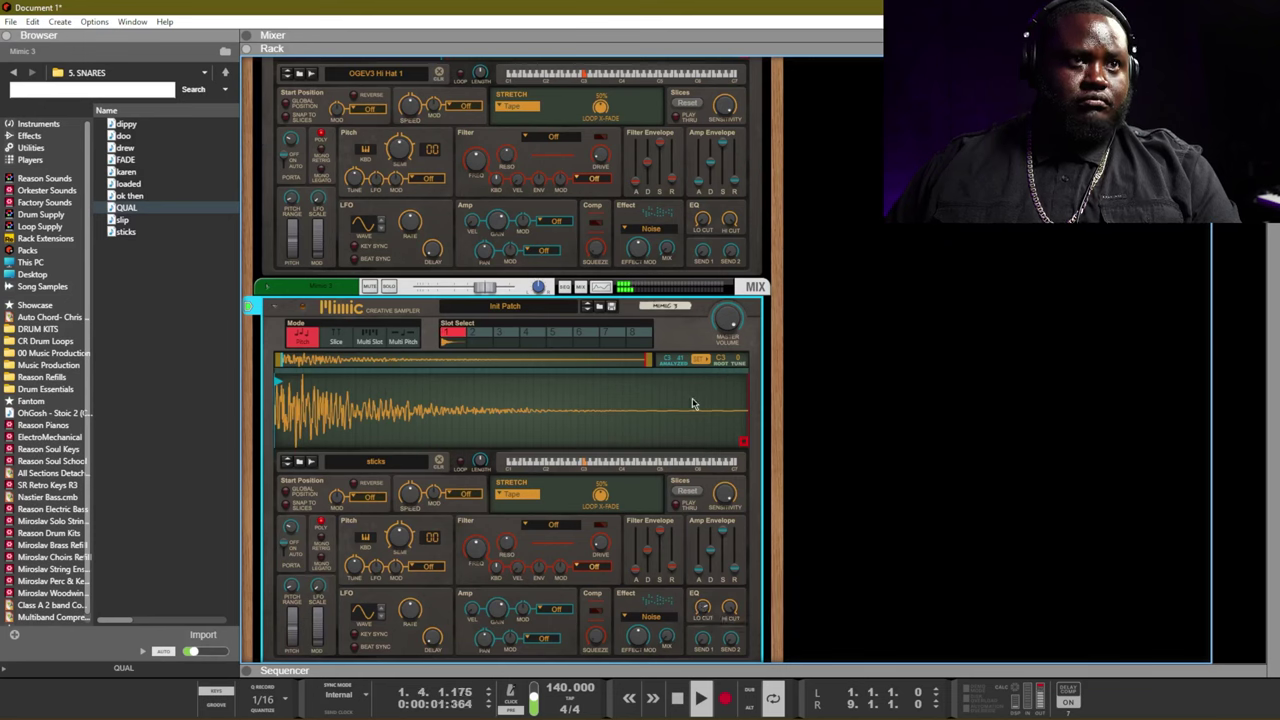
- Trim the snare sample's end marker to cut off its tail
{"action": "left_click_drag", "start_coordinate": [740, 451], "coordinate": [569, 467]}
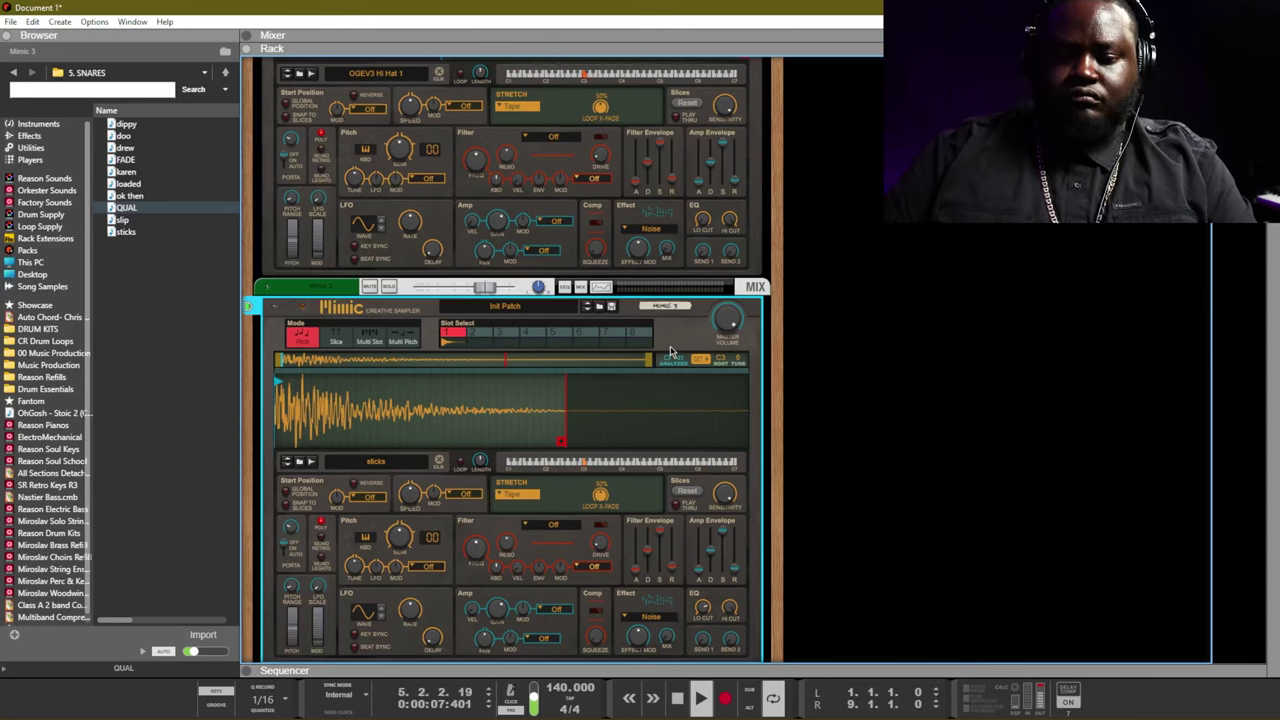
{"action": "key", "text": "ctrl+z"}
{"action": "left_click_drag", "start_coordinate": [740, 445], "coordinate": [565, 468]}
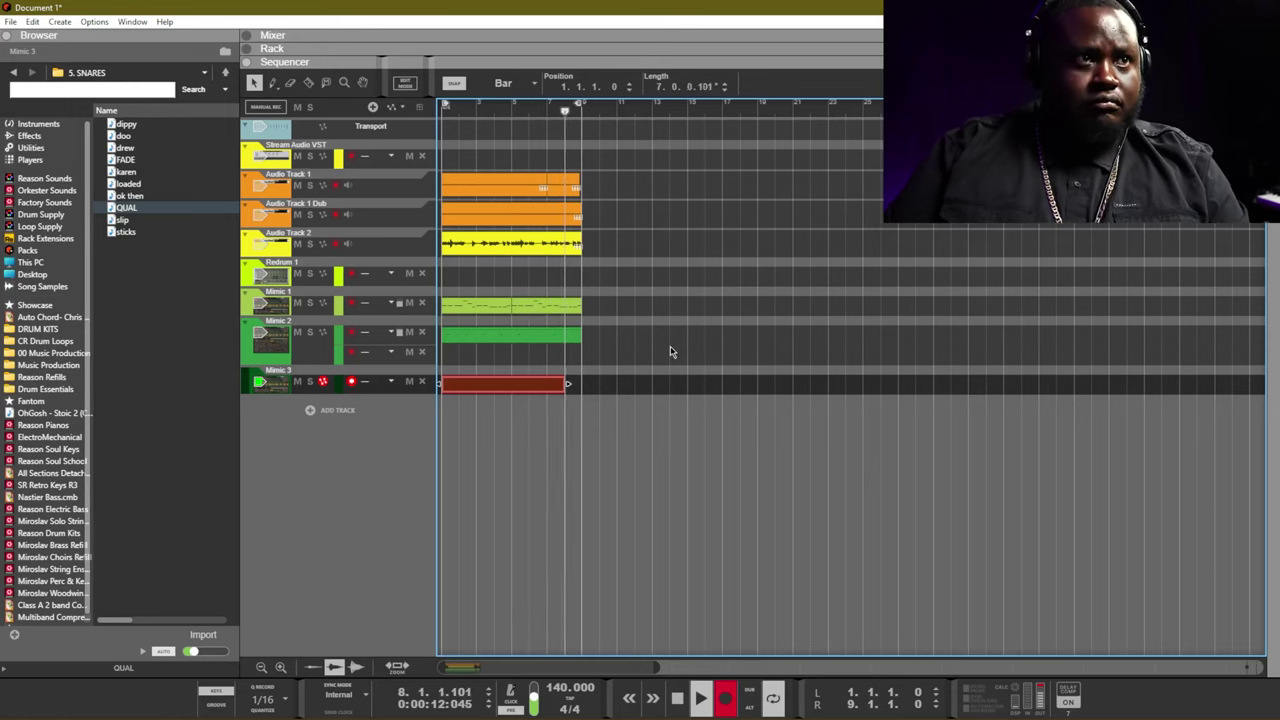
- Stop recording and shorten the Mimic 3 clip to 4 bars
{"action": "key", "text": "space"}
{"action": "key", "text": "space"}
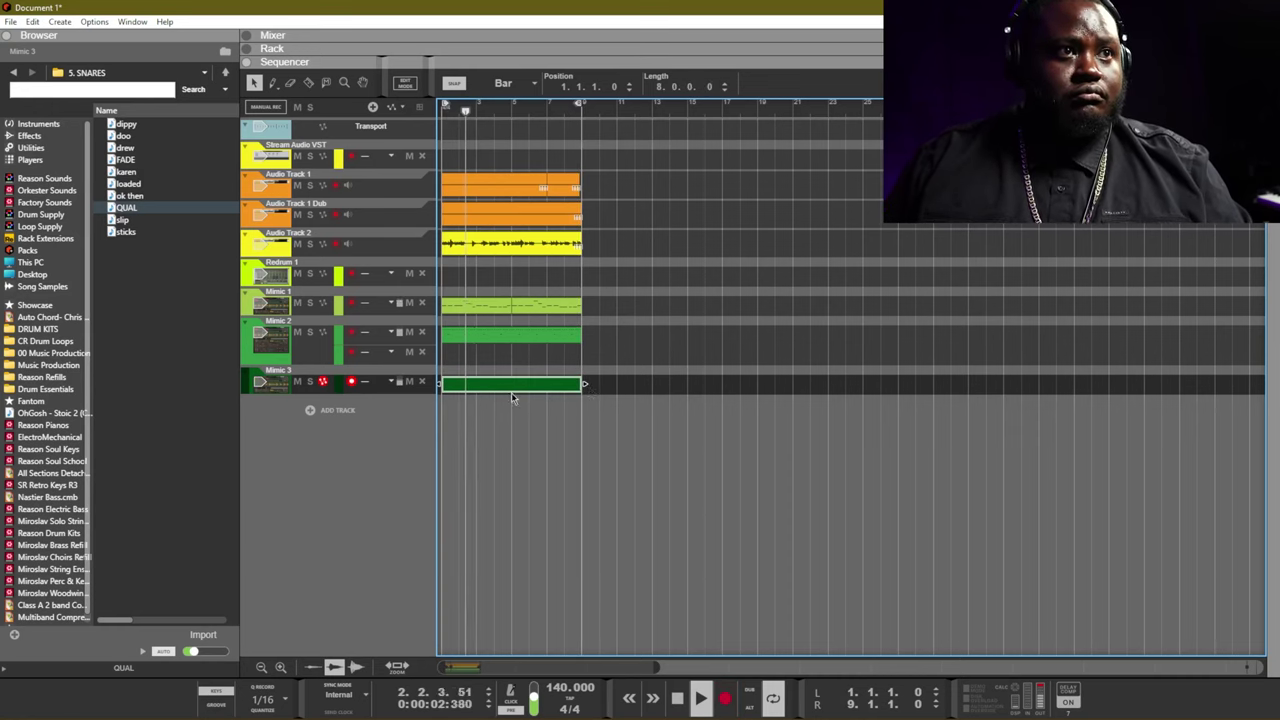
{"action": "left_click_drag", "start_coordinate": [584, 384], "coordinate": [511, 386]}
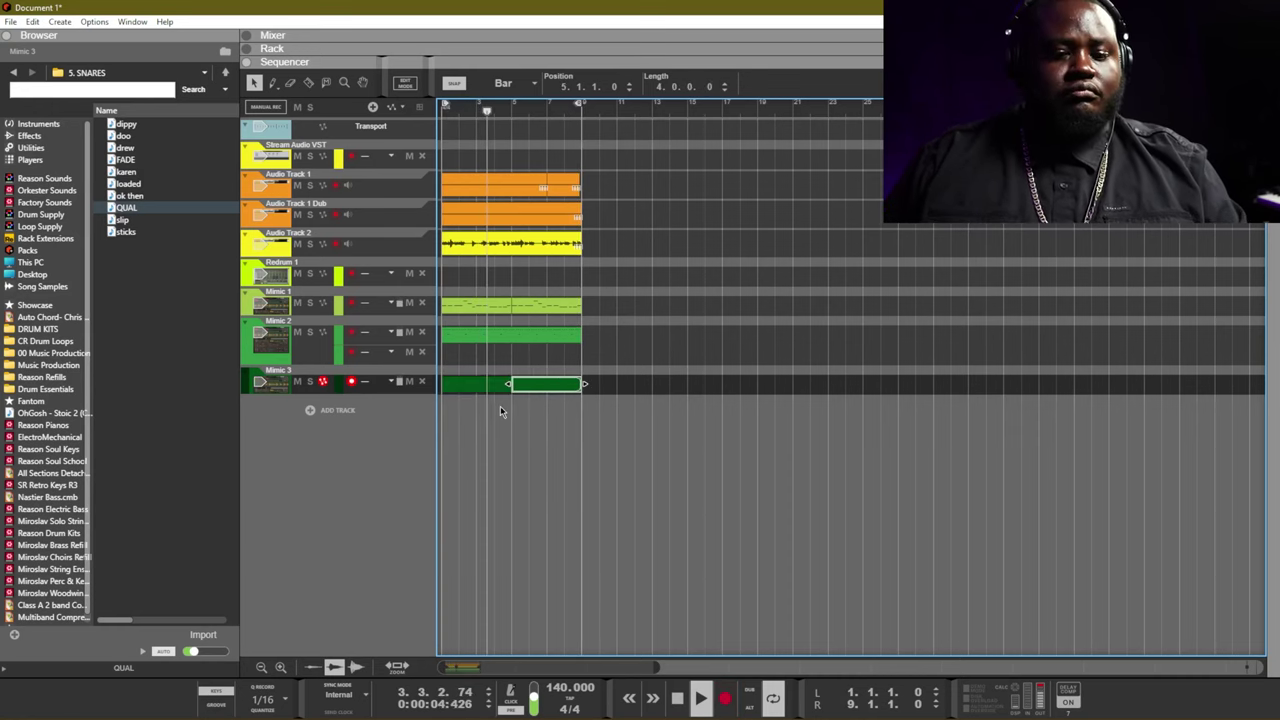
{"action": "key", "text": "F6"}
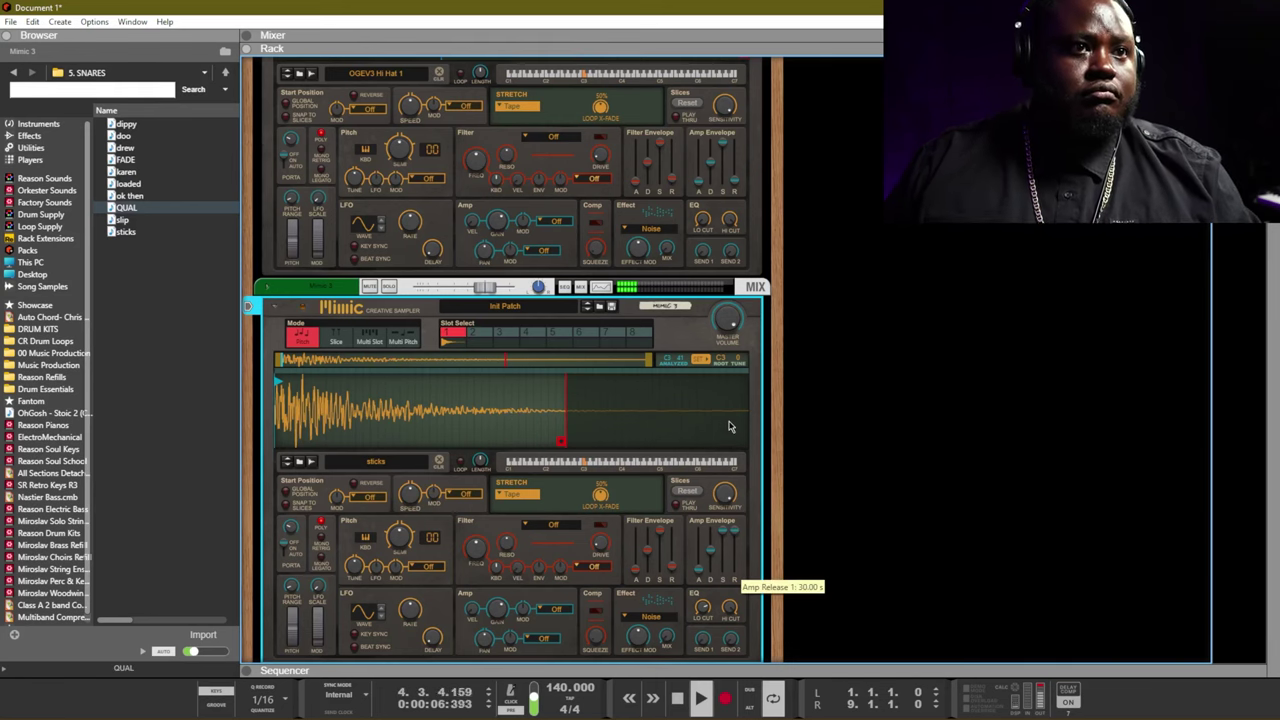
{"action": "key", "text": "F7"}
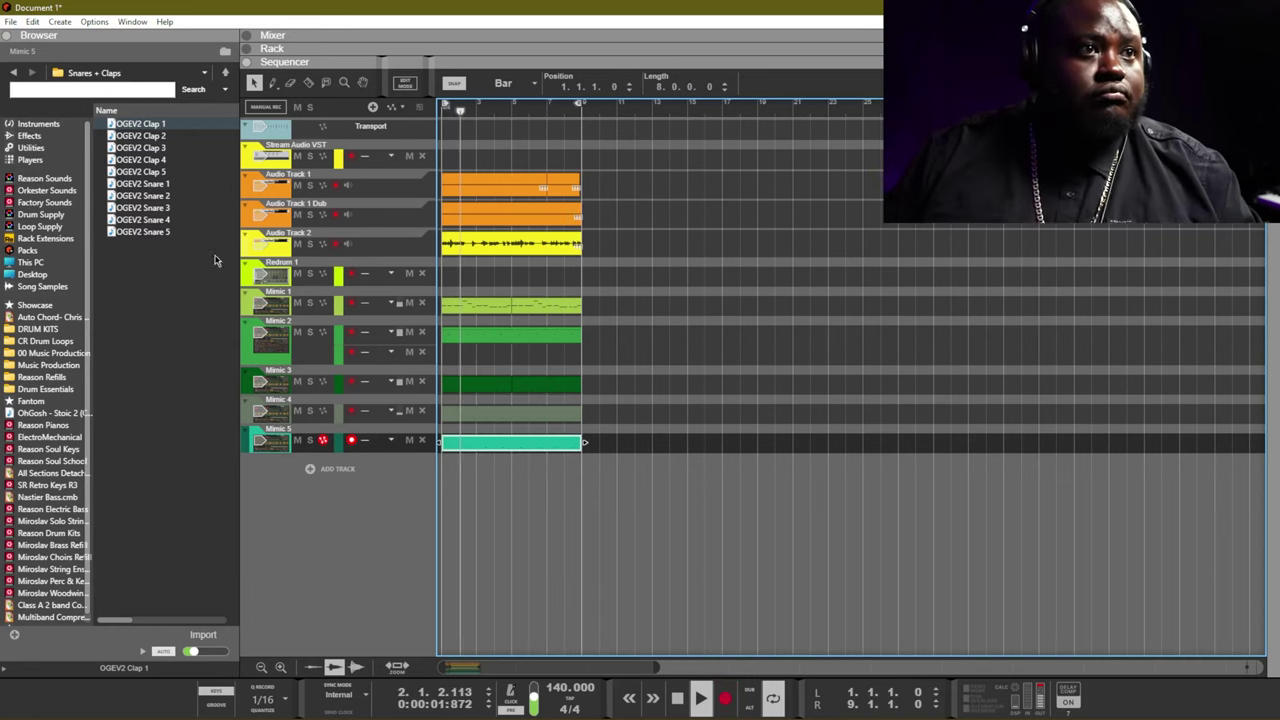
- Review the Mimic 5 clap clip's notes and collapse Mimic 2's empty lane
{"action": "double_click", "coordinate": [497, 444]}
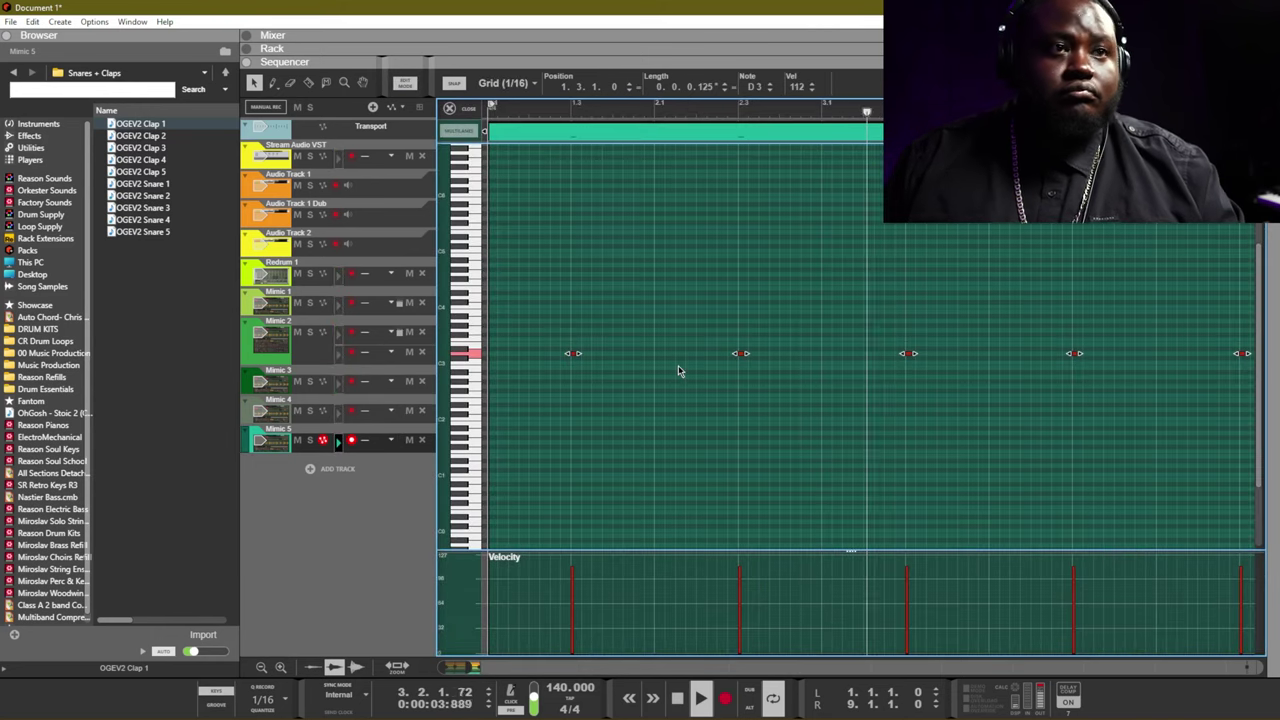
{"action": "left_click_drag", "start_coordinate": [706, 112], "coordinate": [618, 117]}
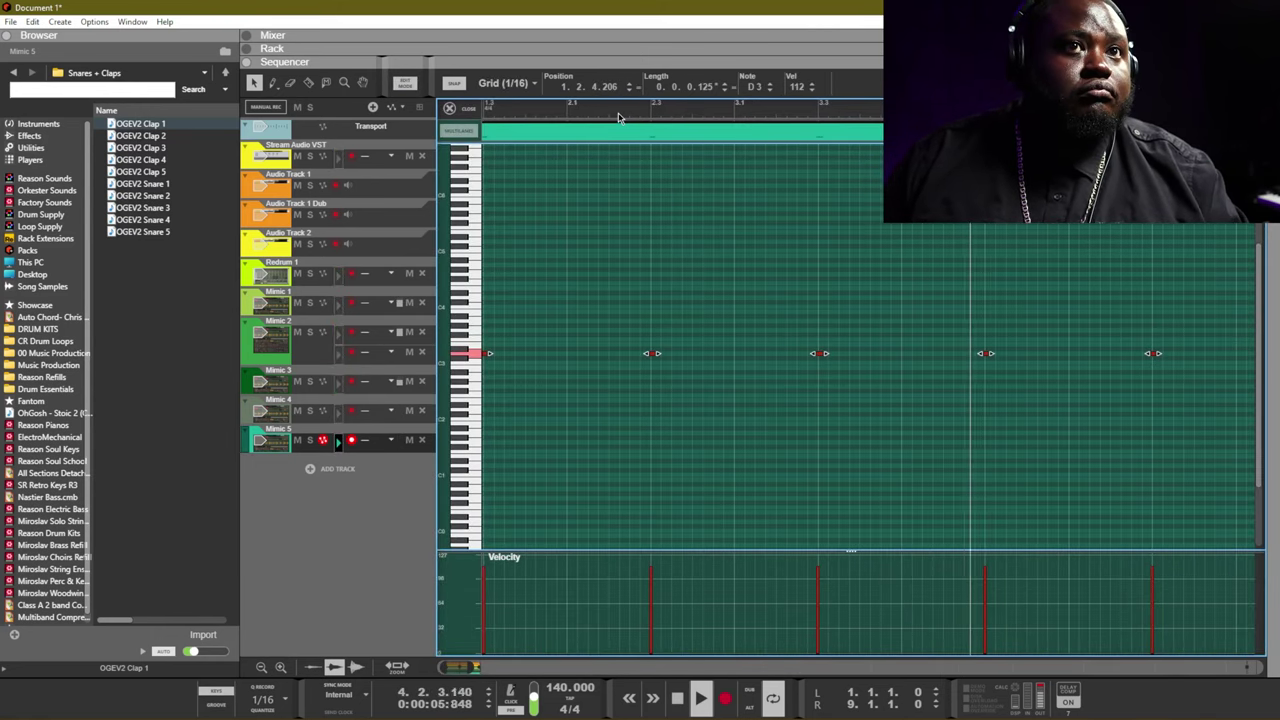
{"action": "key", "text": "ctrl+e"}
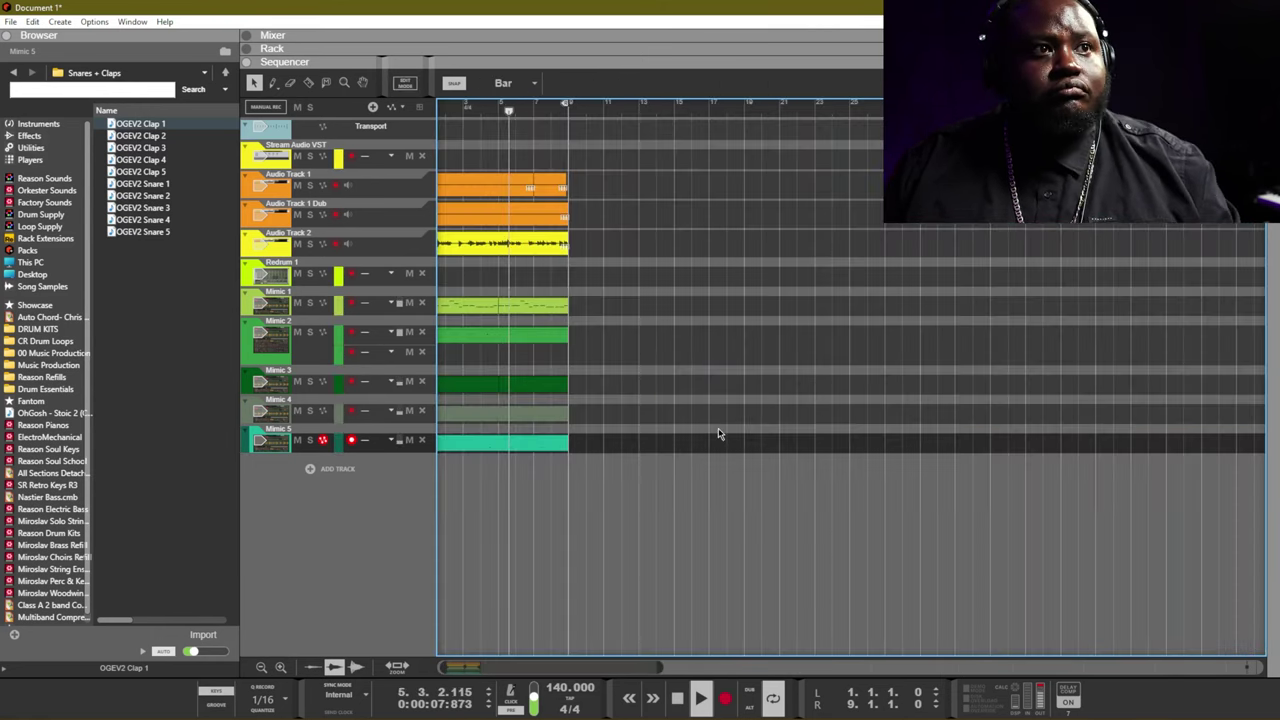
{"action": "left_click", "coordinate": [421, 354]}
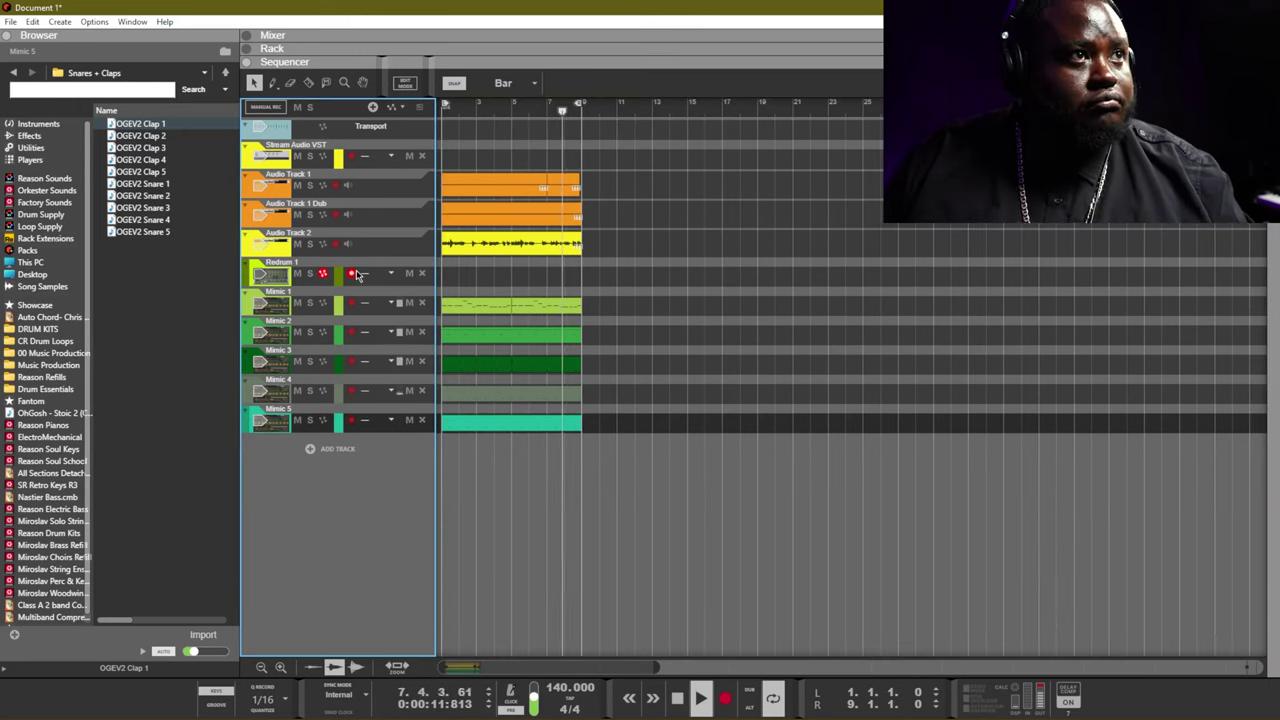
{"action": "key", "text": "F6"}
{"action": "key", "text": "F7"}
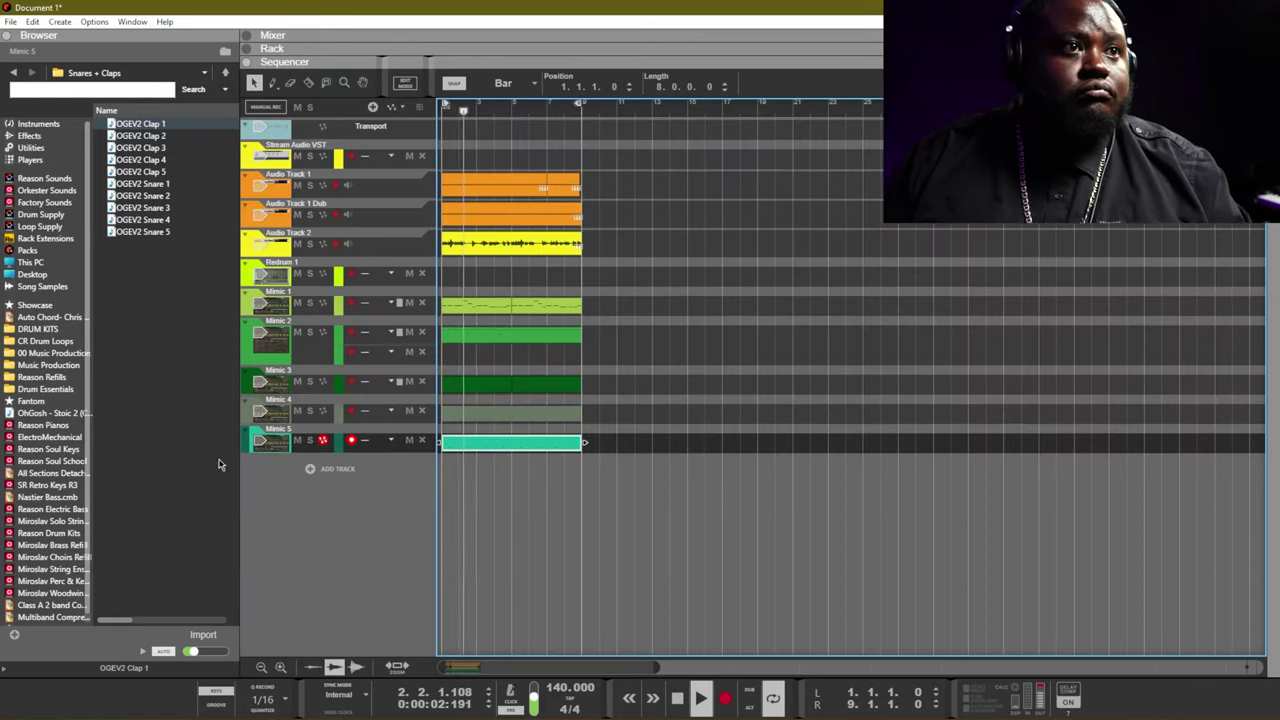
- Recheck the Mimic 5 notes, deselect the clip, and show the rack devices
{"action": "double_click", "coordinate": [501, 443]}
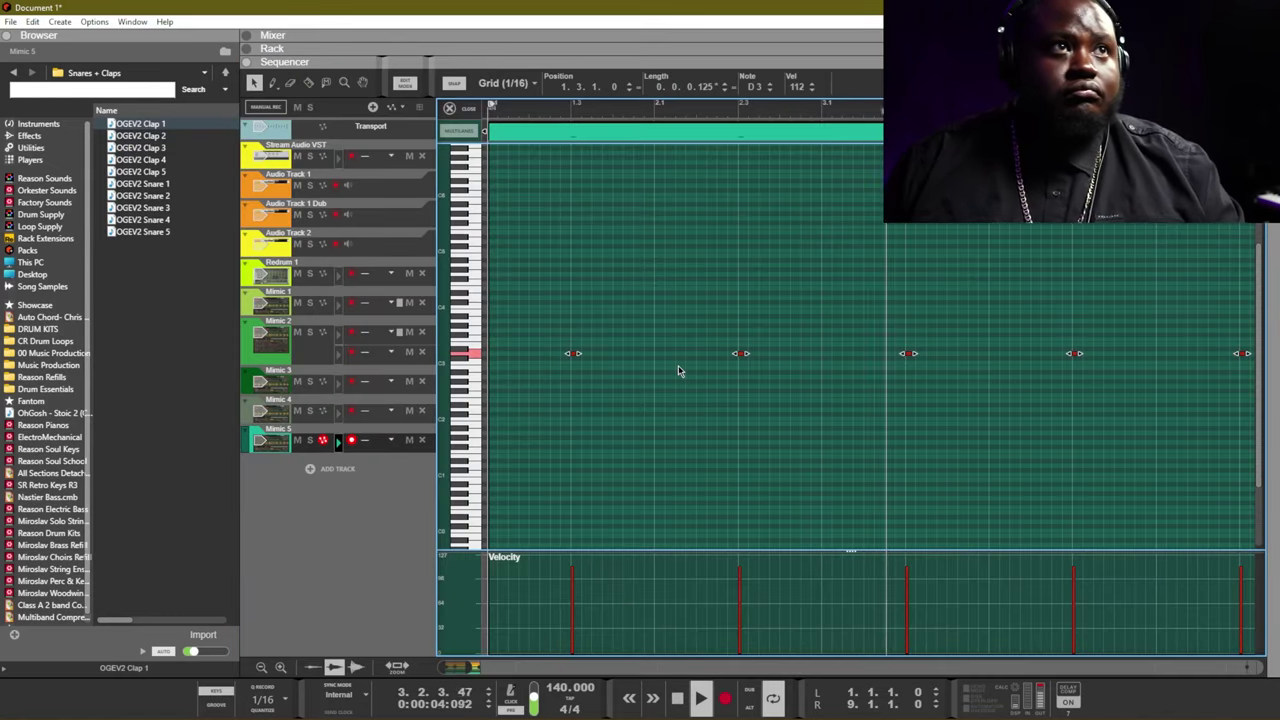
{"action": "left_click_drag", "start_coordinate": [612, 86], "coordinate": [618, 117]}
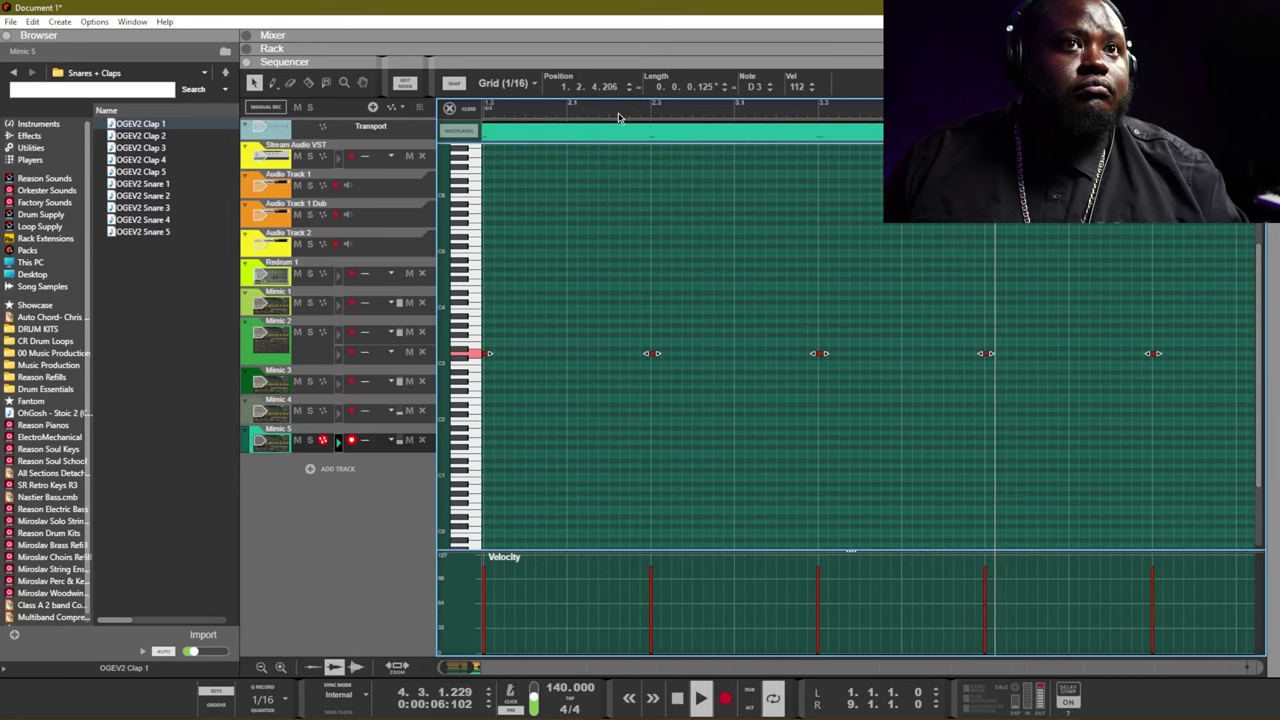
{"action": "key", "text": "ctrl+e"}
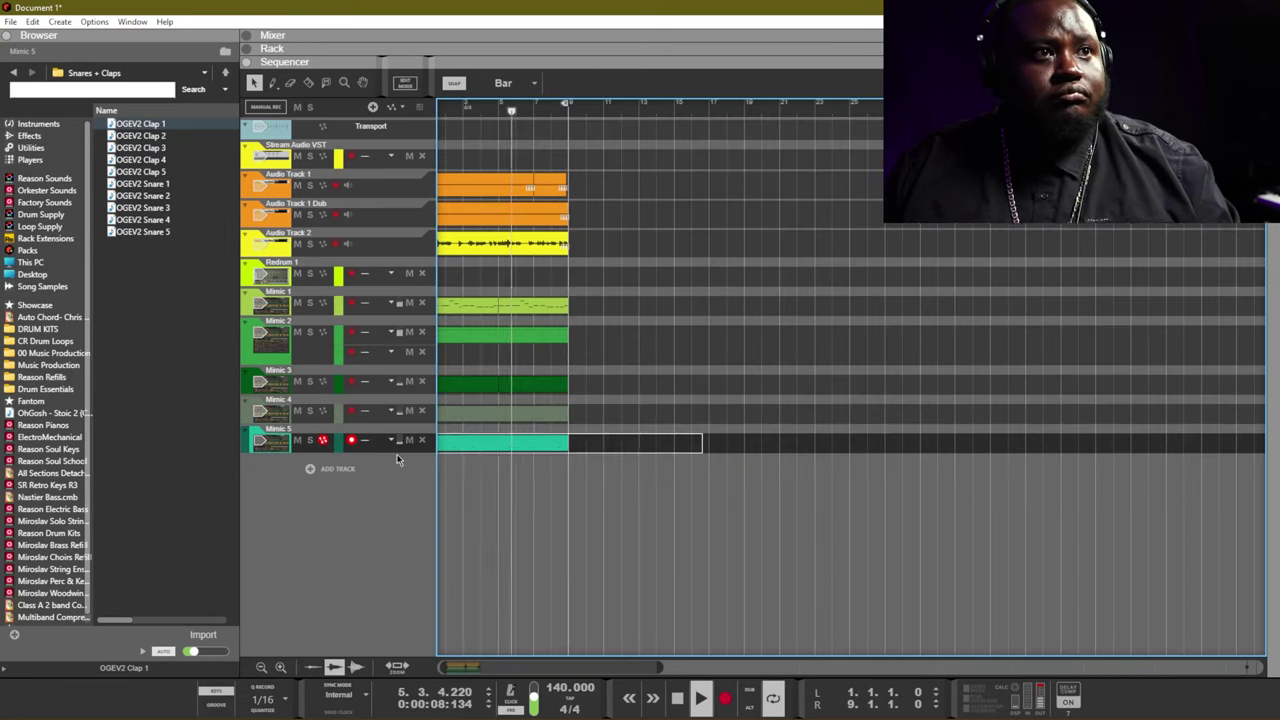
{"action": "left_click", "coordinate": [472, 365]}
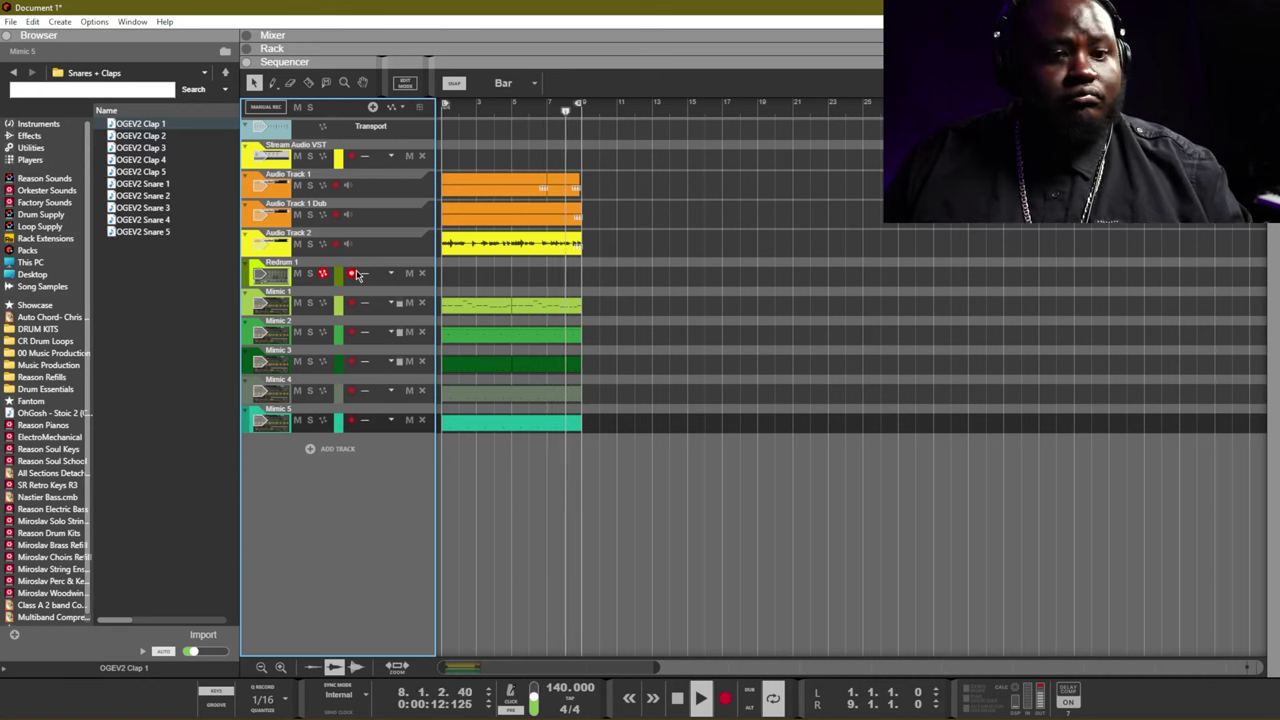
{"action": "key", "text": "F6"}
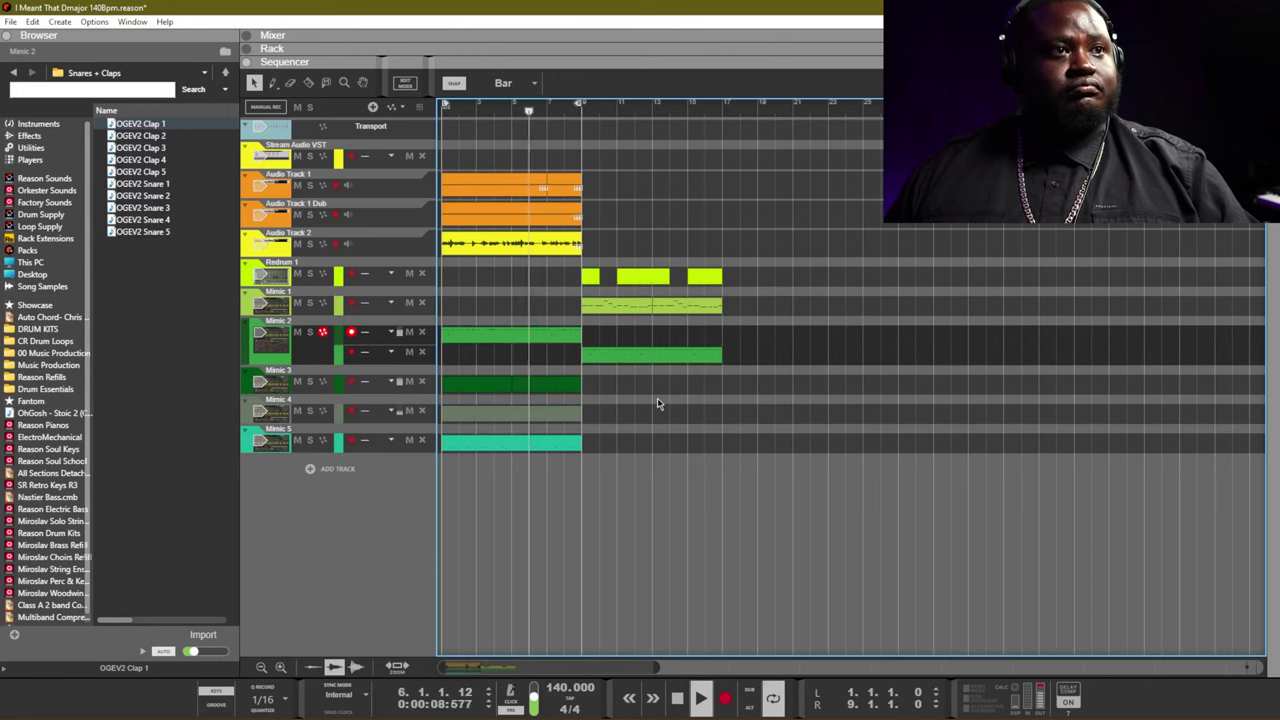
- Duplicate the Mimic snare/clap clips and the three audio clips into bars 9–17, then show the mixer
{"action": "left_click_drag", "start_coordinate": [606, 366], "coordinate": [419, 471]}
{"action": "key", "text": "ctrl+d"}
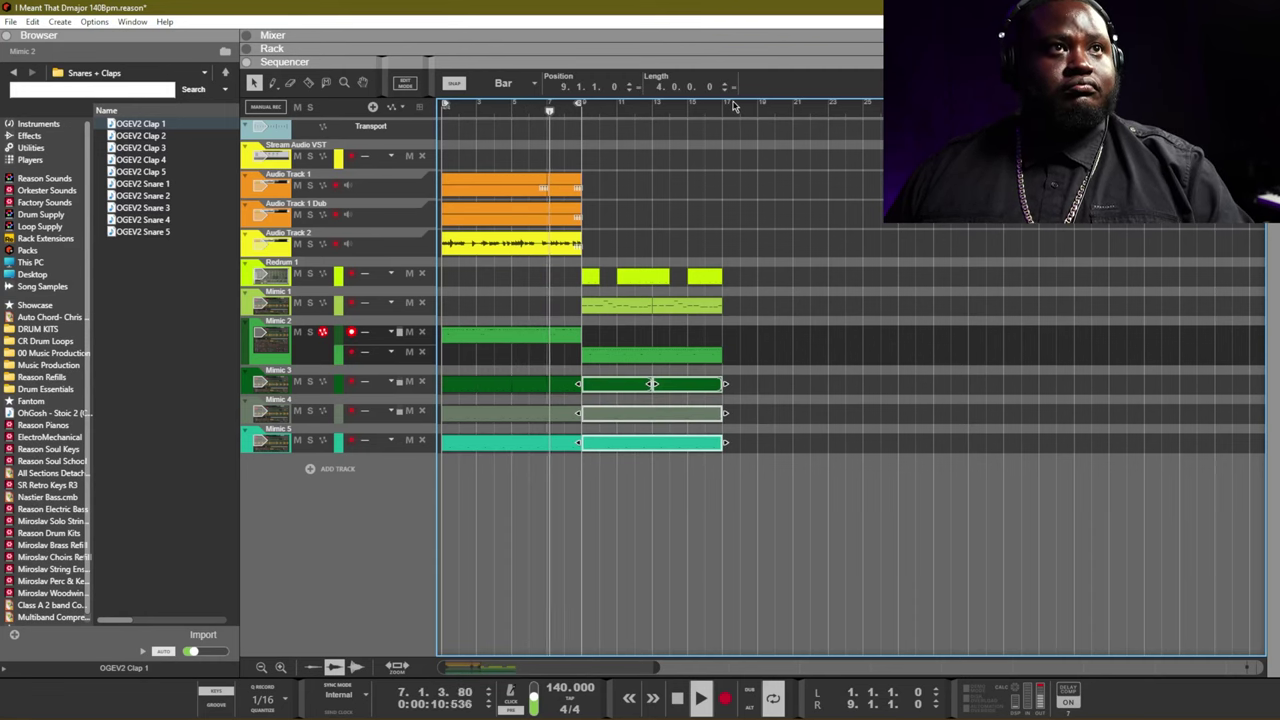
{"action": "left_click_drag", "start_coordinate": [634, 150], "coordinate": [424, 253]}
{"action": "key", "text": "ctrl+d"}
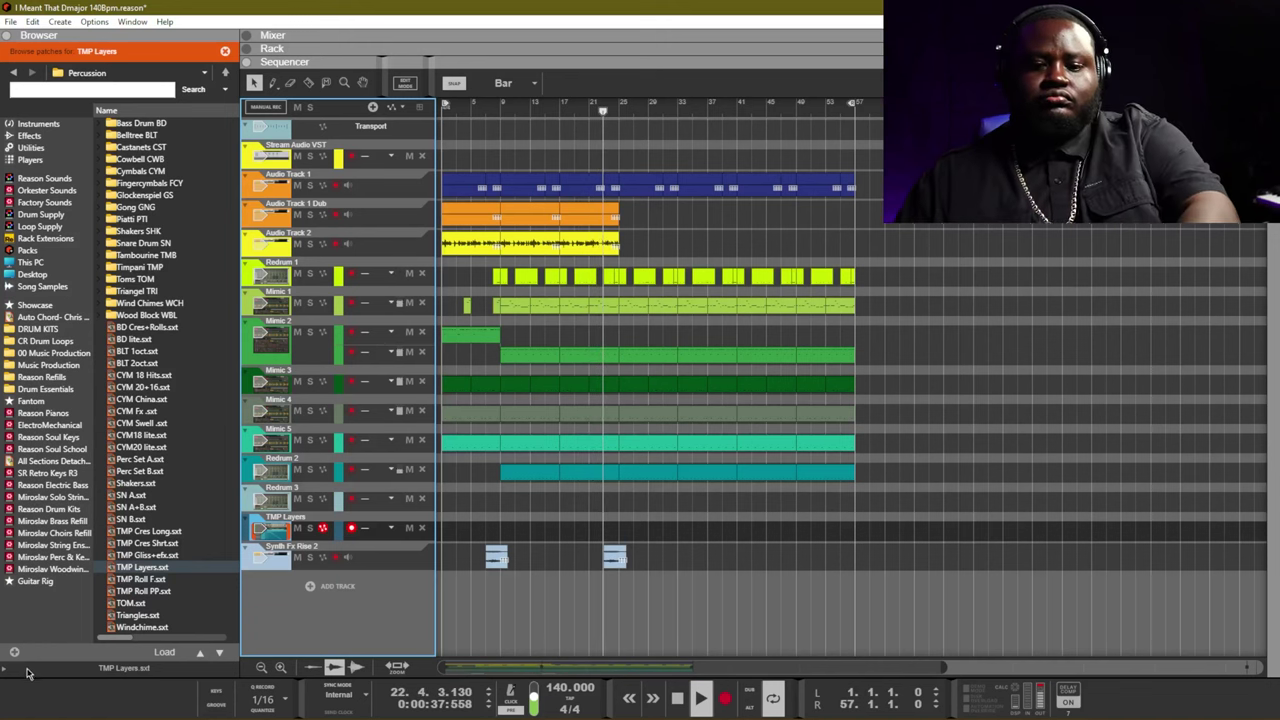
{"action": "key", "text": "F6"}
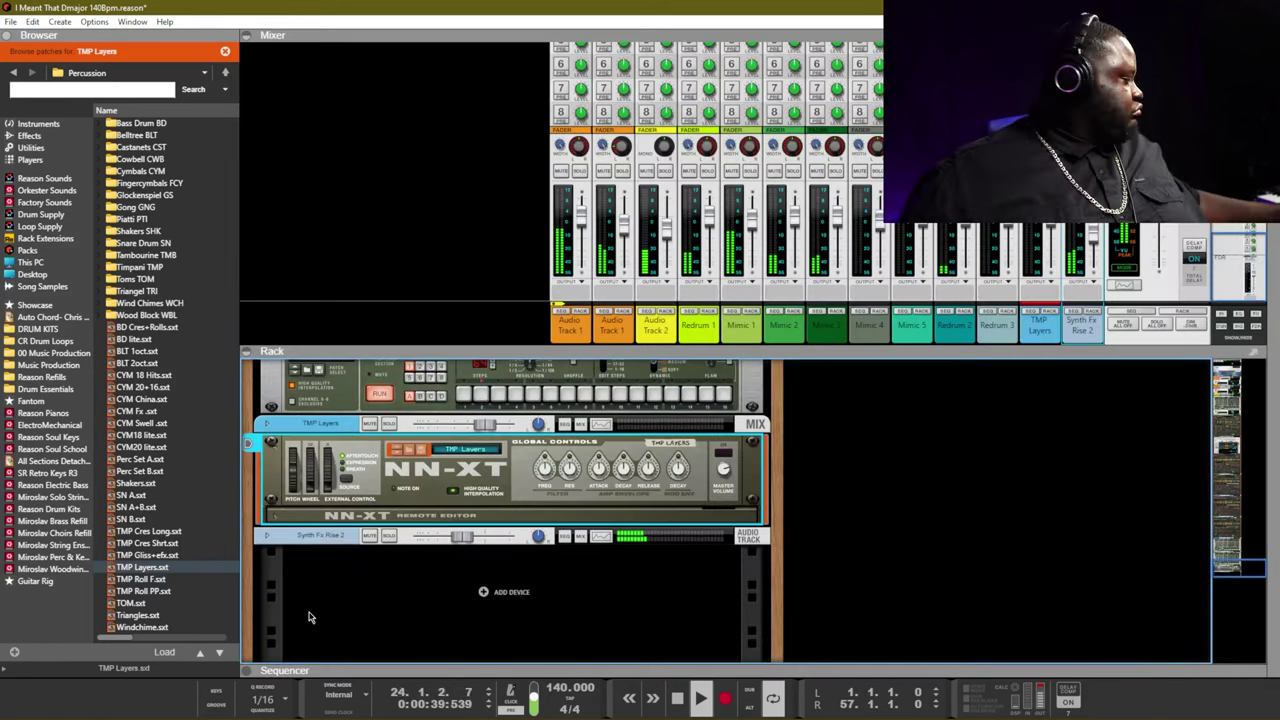
- Expand the NN-XT editor and select all the TMP Layers timpani sample zones
{"action": "left_click", "coordinate": [276, 518]}
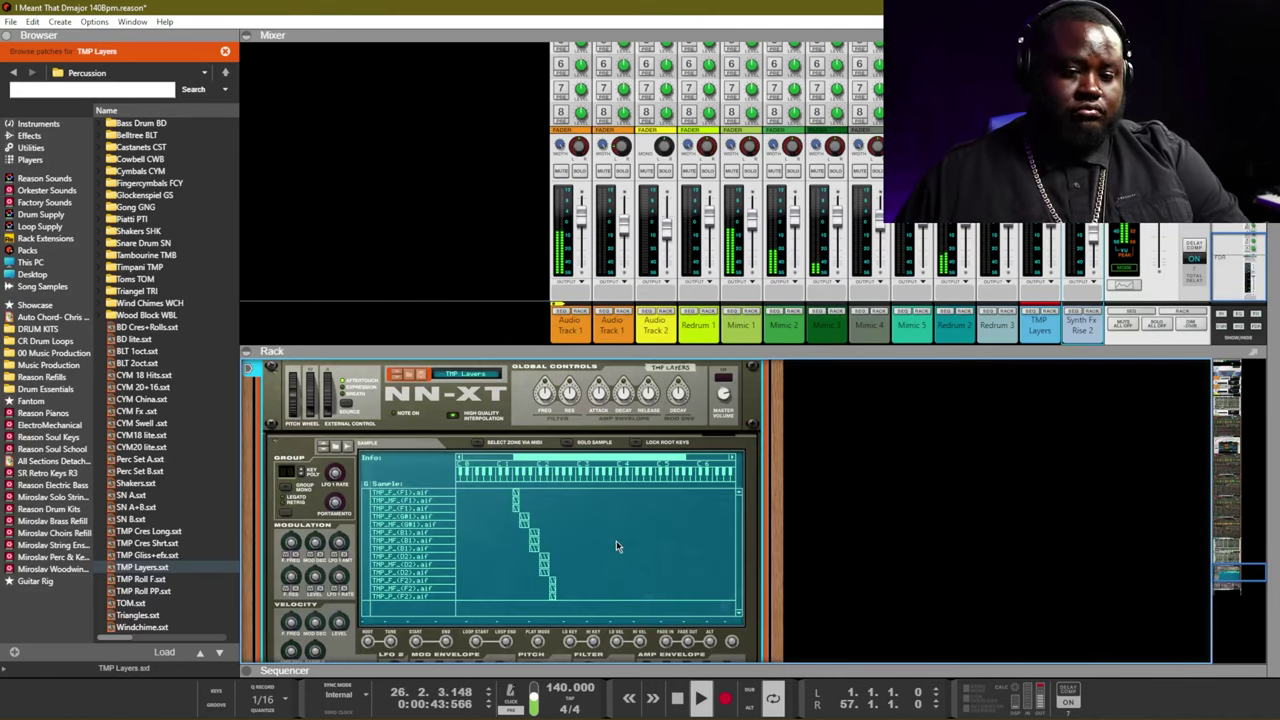
{"action": "left_click", "coordinate": [364, 555]}
{"action": "right_click", "coordinate": [364, 555]}
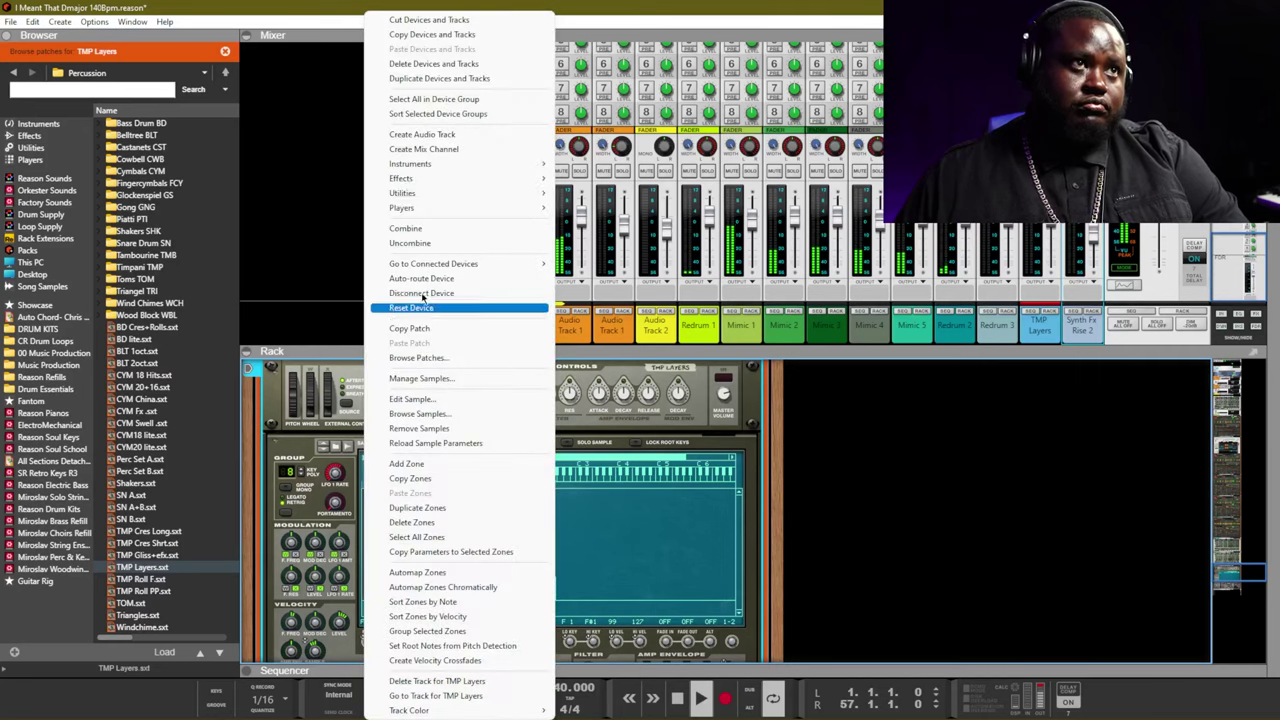
{"action": "left_click", "coordinate": [461, 516]}
- Drag the selected timpani zones lower on the key map, starting around C 1
{"action": "scroll", "coordinate": [703, 551], "scroll_direction": "down", "scroll_amount": 2}
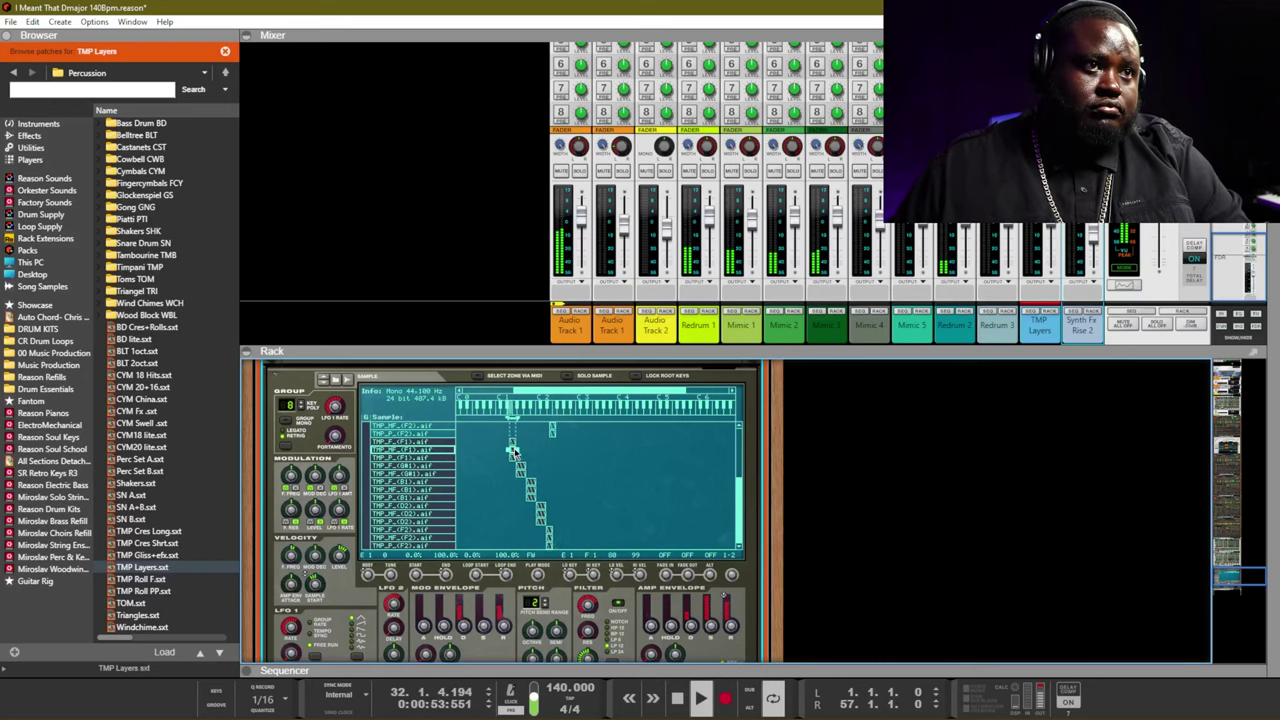
{"action": "left_click_drag", "start_coordinate": [507, 453], "coordinate": [497, 455]}
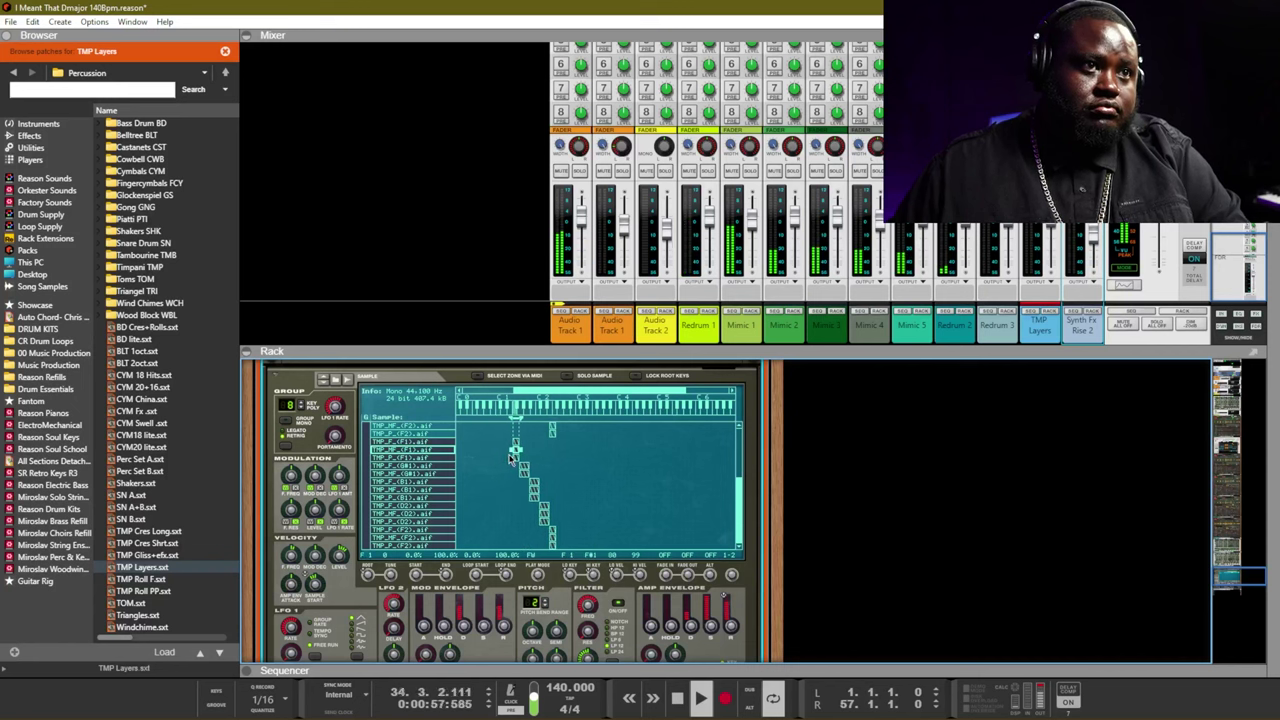
{"action": "left_click_drag", "start_coordinate": [516, 452], "coordinate": [490, 466]}
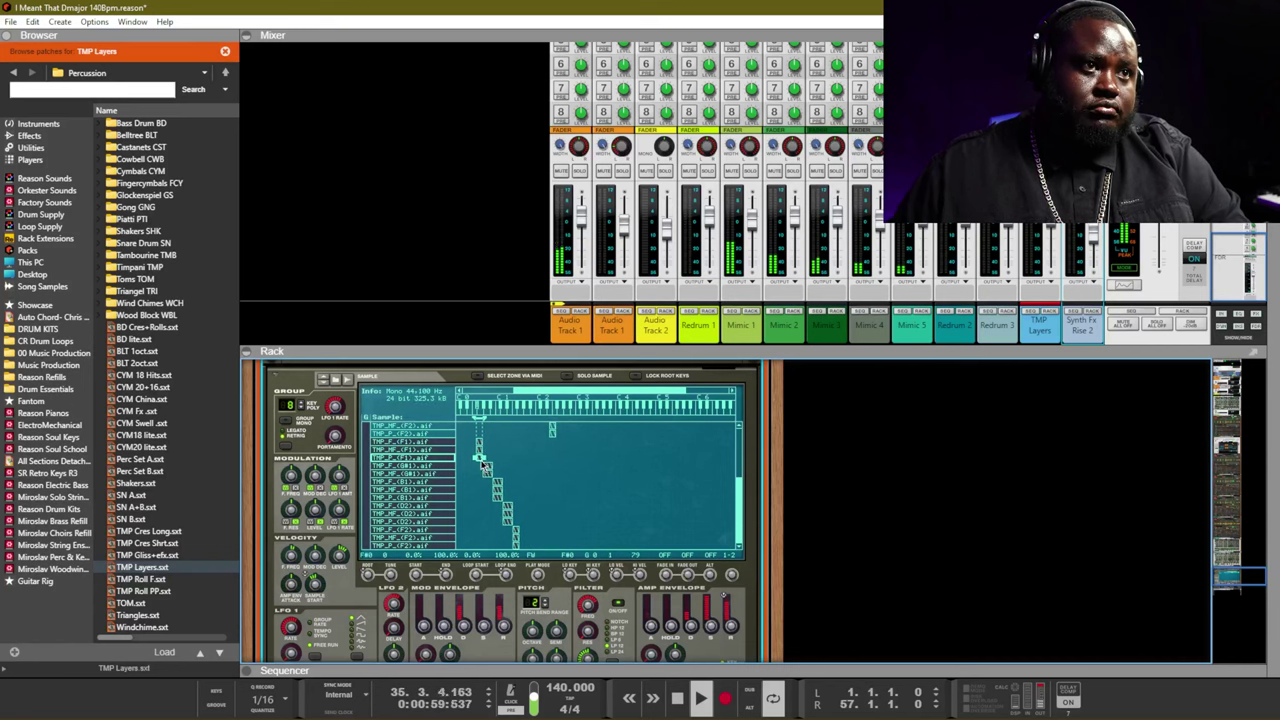
{"action": "scroll", "coordinate": [534, 561], "scroll_direction": "down", "scroll_amount": 2}
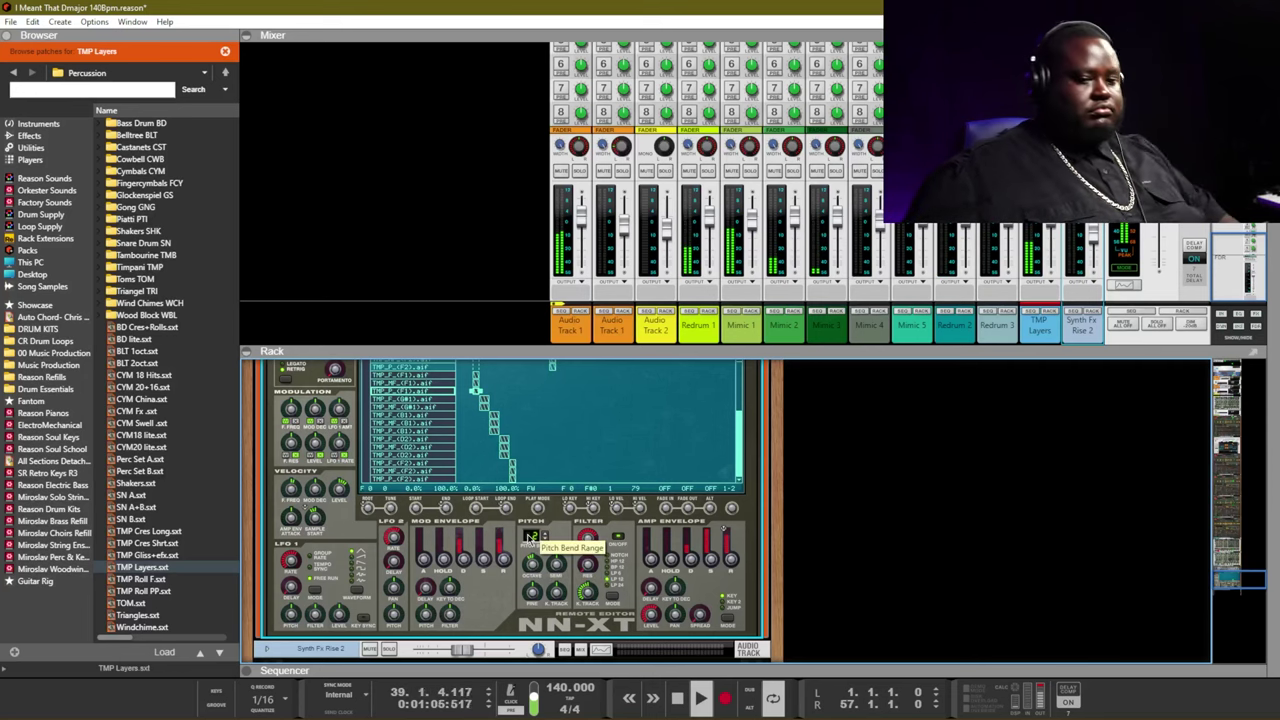
- Maximize the Sequencer with F7 to show the full song arrangement
{"action": "key", "text": "F7"}
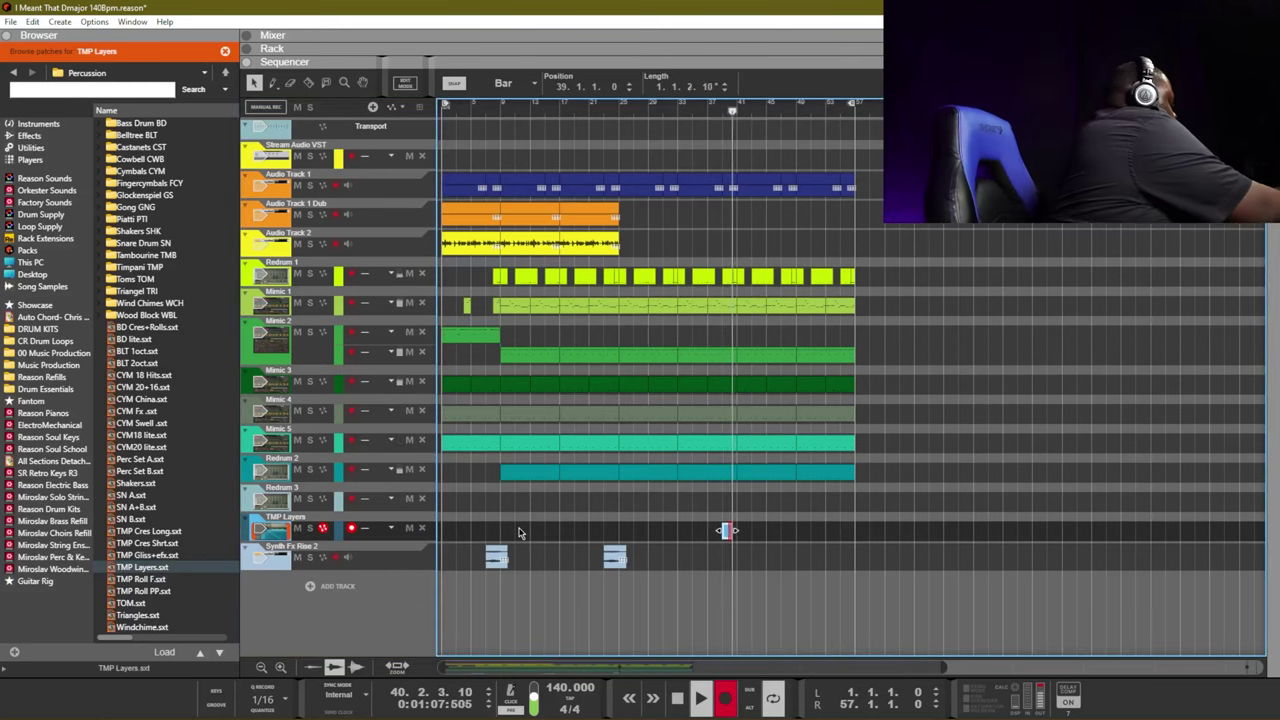